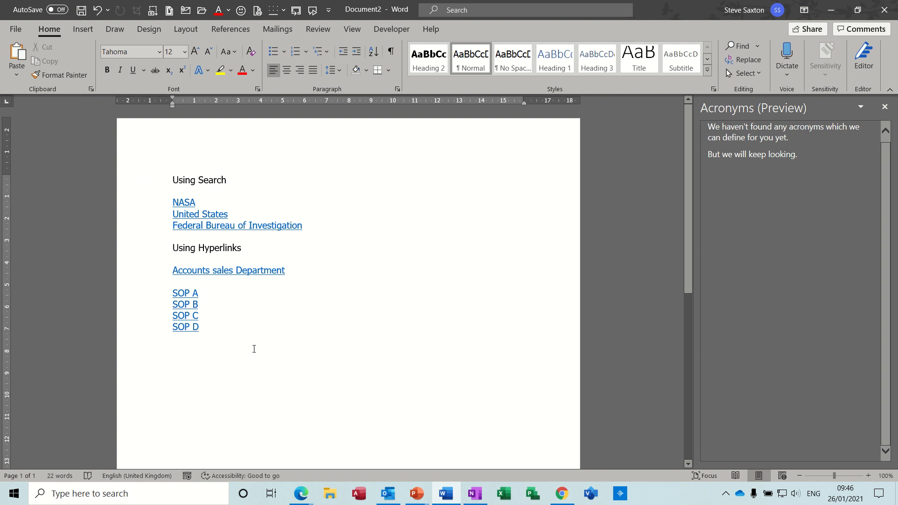
Add the text NASA below the SOP list and look it up with Word's web search
key(Return)
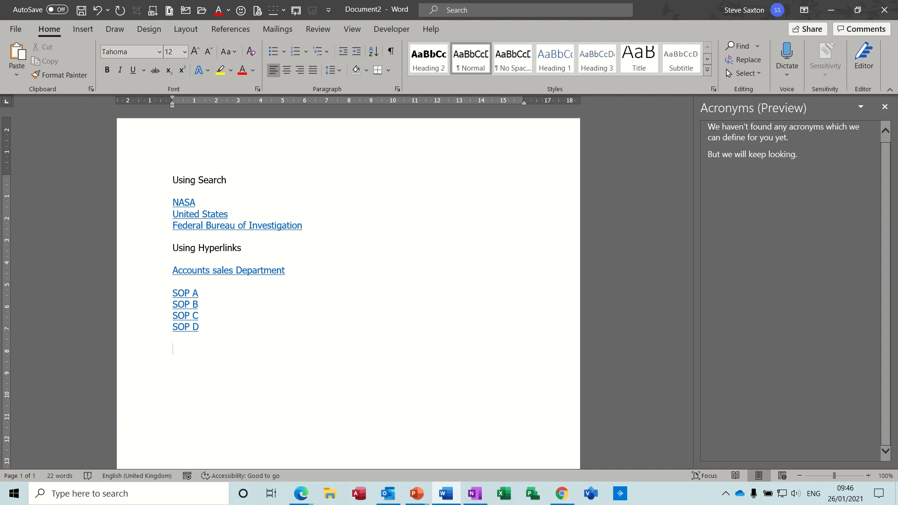
text(NASA)
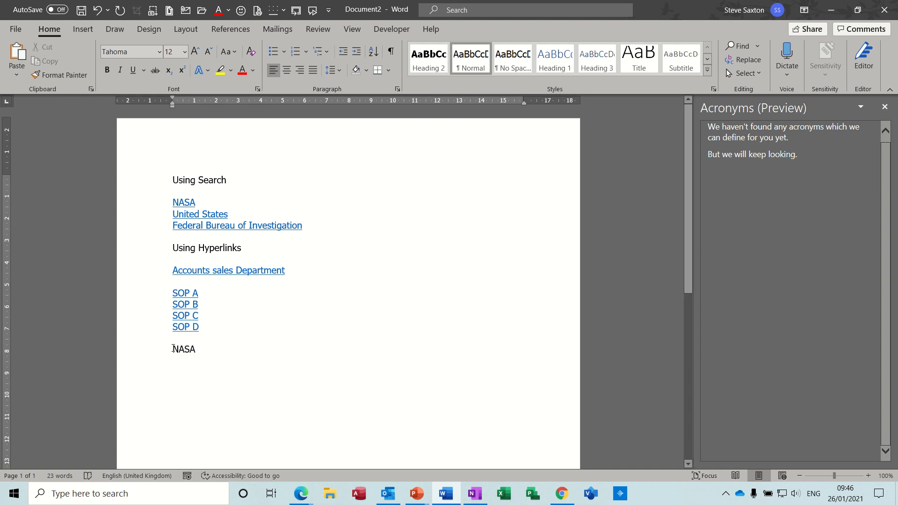
drag(173, 349, 197, 350)
right_click(191, 352)
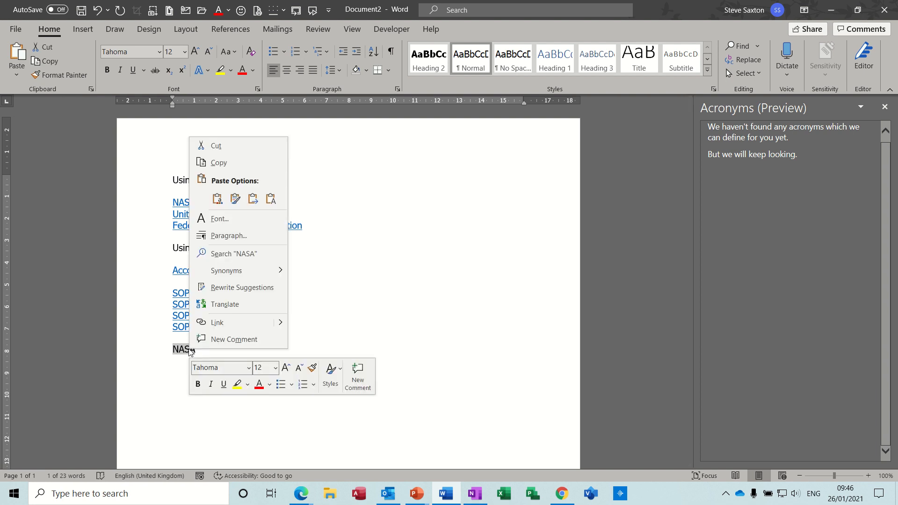
click(226, 257)
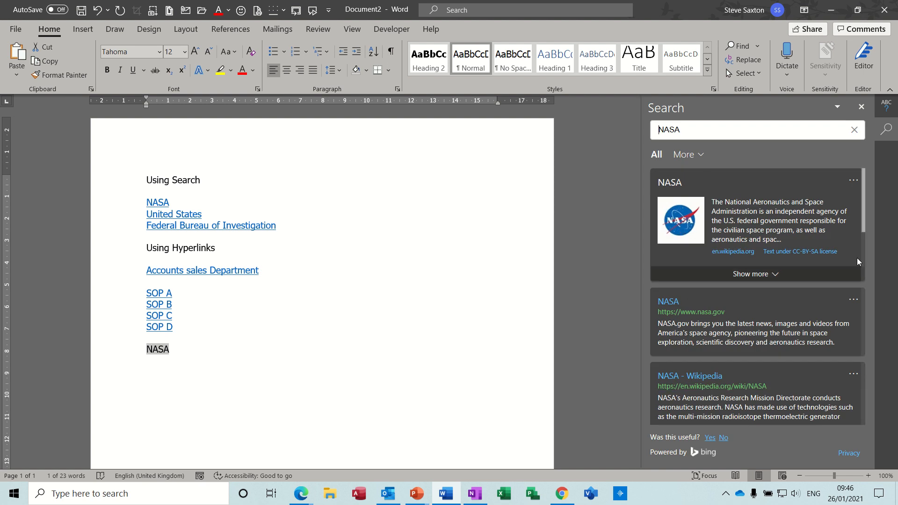
drag(863, 212, 872, 304)
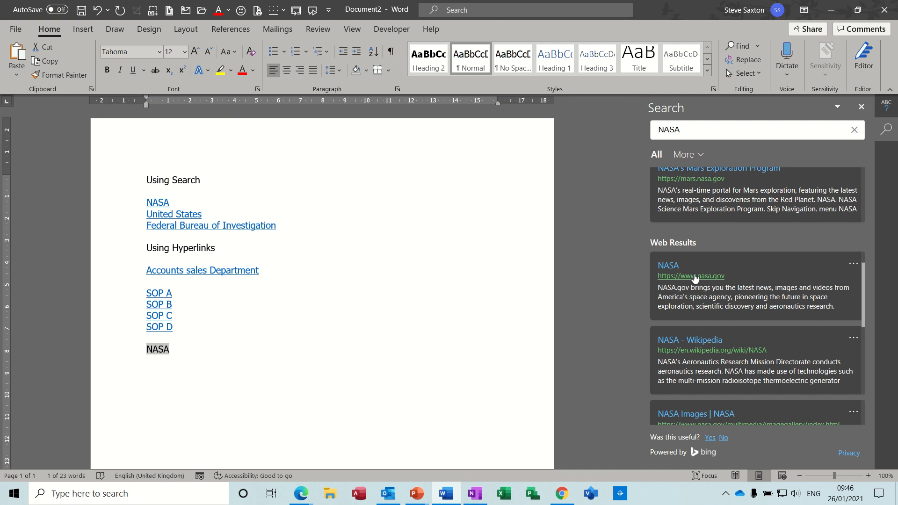
click(853, 266)
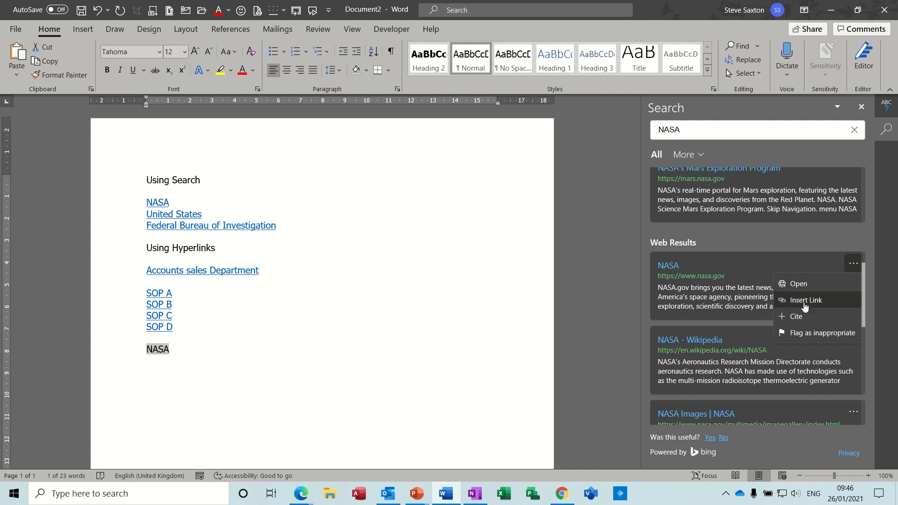
click(821, 305)
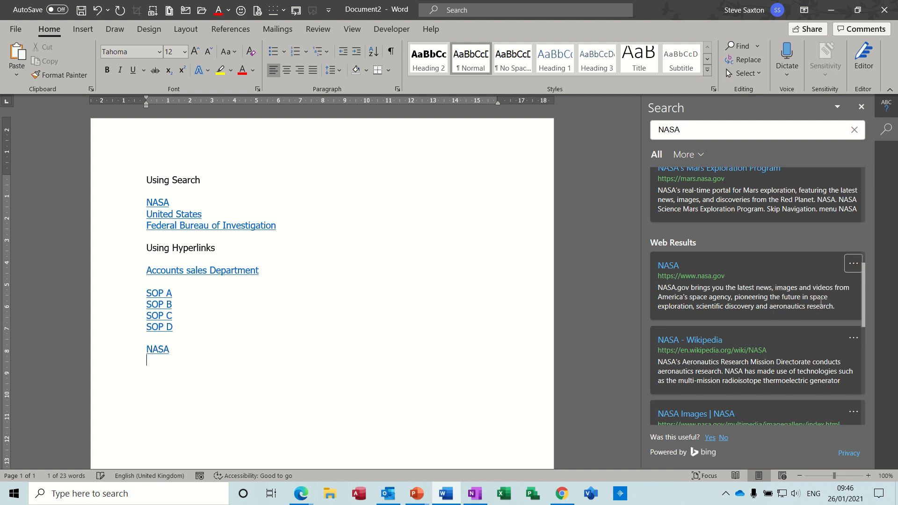
Follow the new NASA link to check the website, close that page and return to Word
double_click(157, 348)
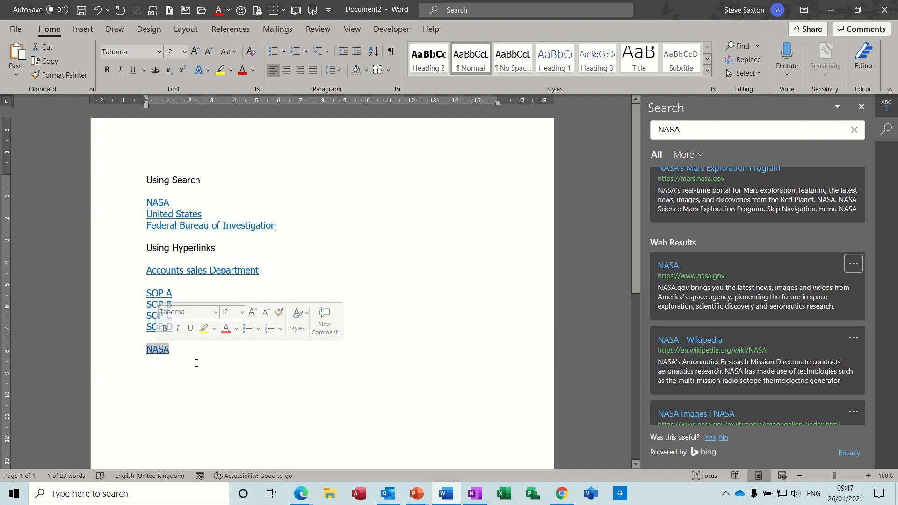
ctrl+click(160, 354)
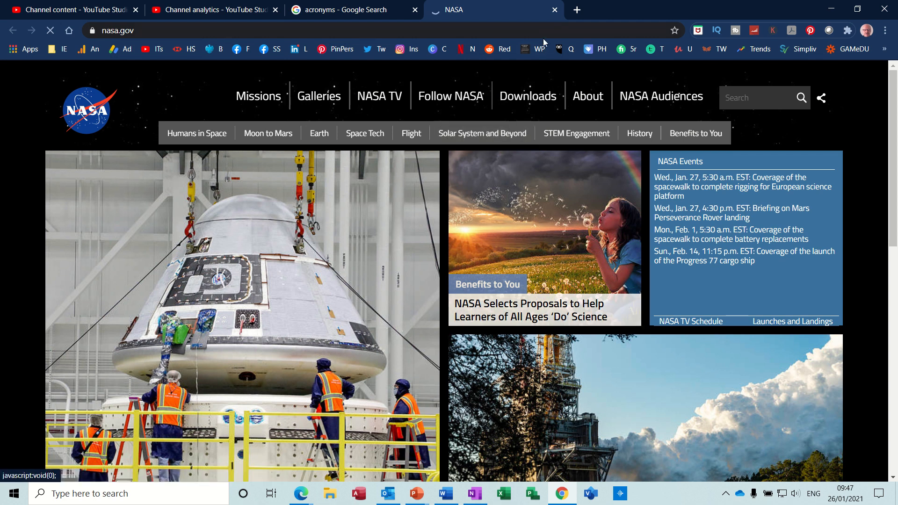
click(554, 10)
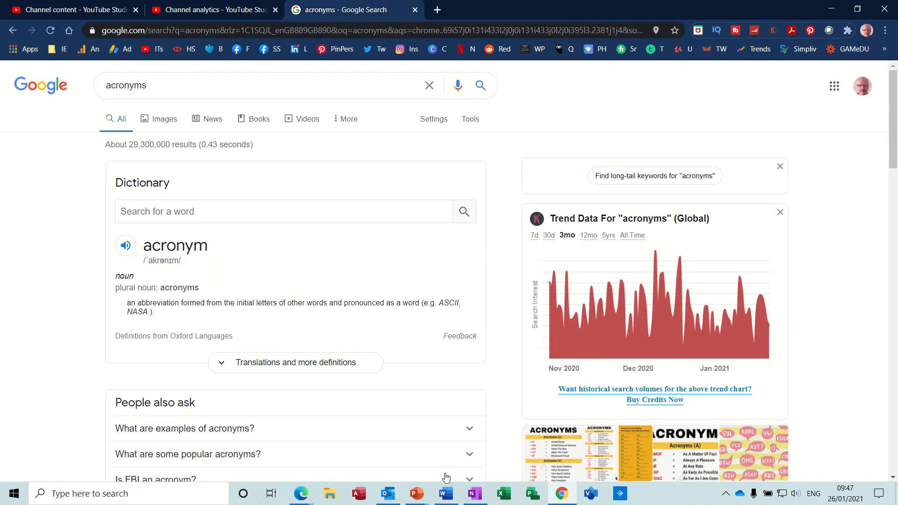
click(447, 493)
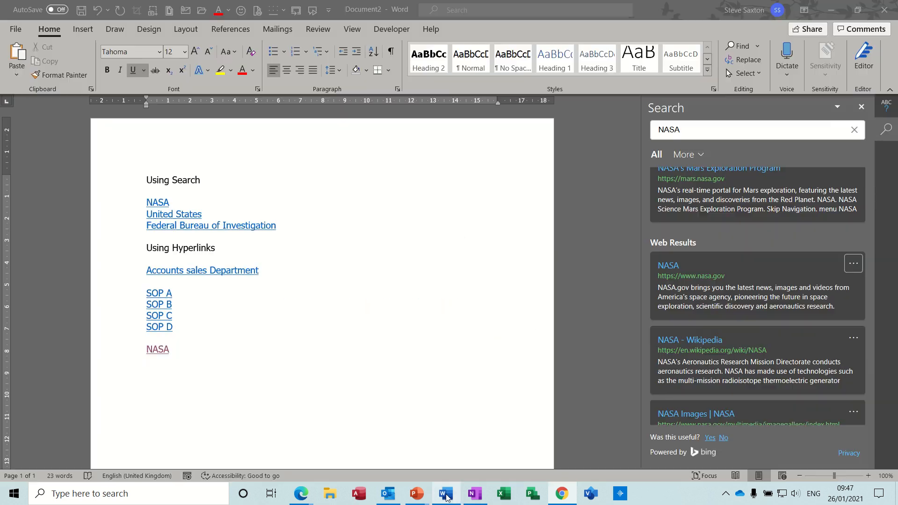
Add a line reading FBI directly below the new NASA link
click(197, 351)
key(Return)
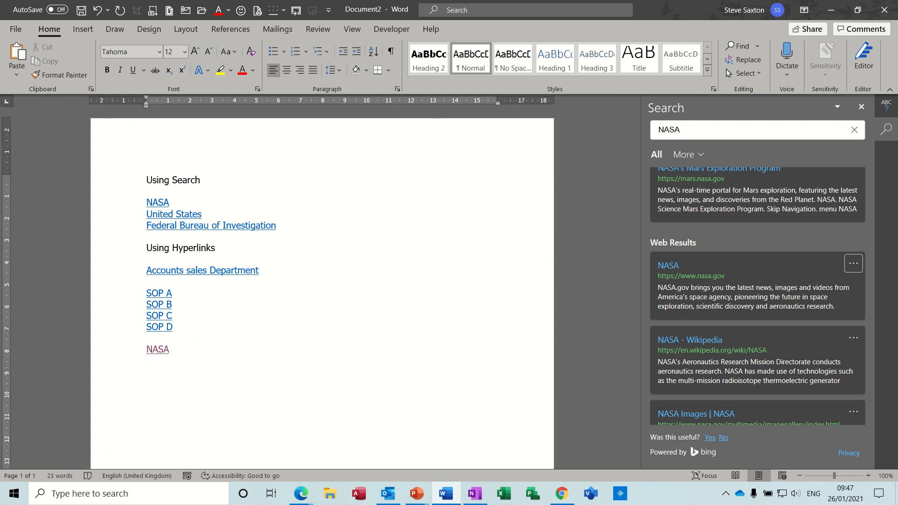
text(FBI)
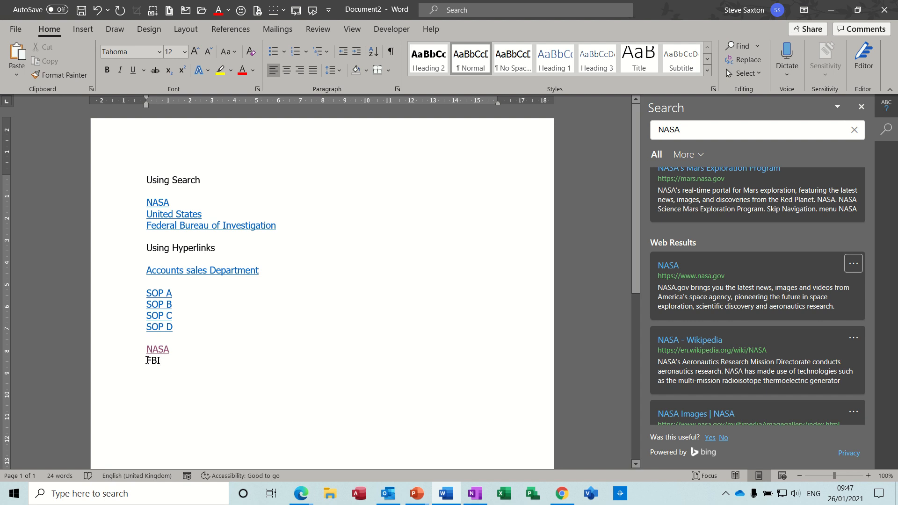
Search for the FBI text and replace it with the link of the Federal Bureau of Investigation result
drag(147, 360, 164, 363)
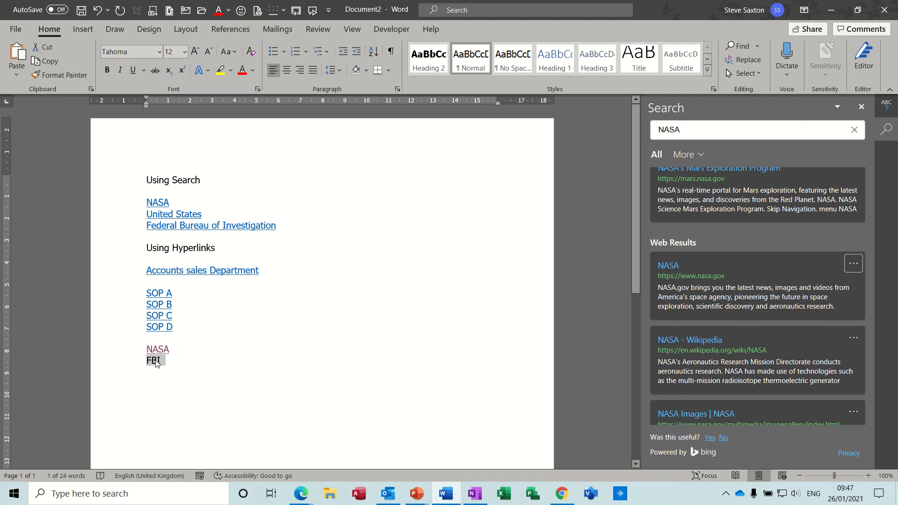
right_click(156, 364)
click(190, 271)
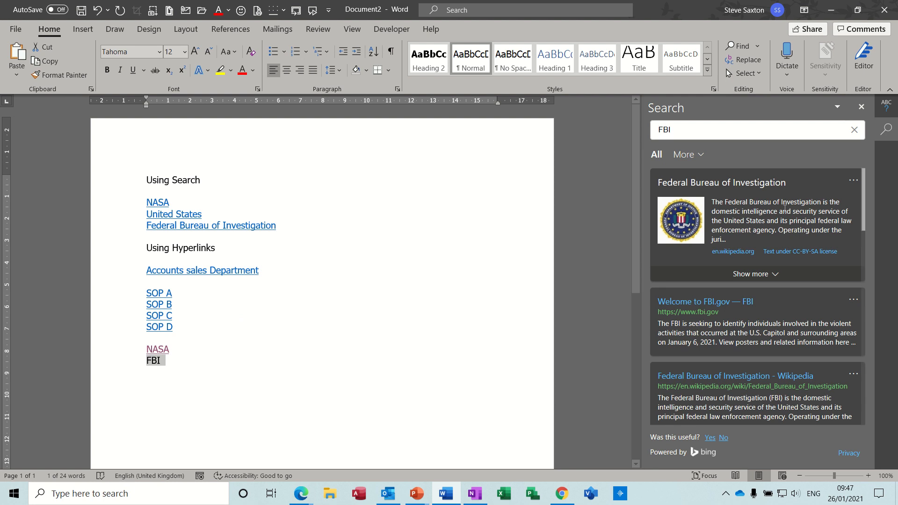
click(852, 183)
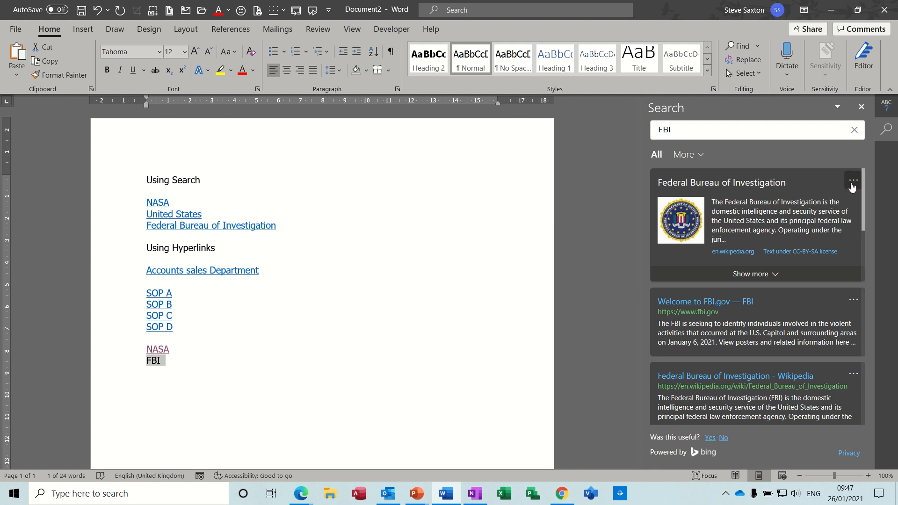
click(805, 201)
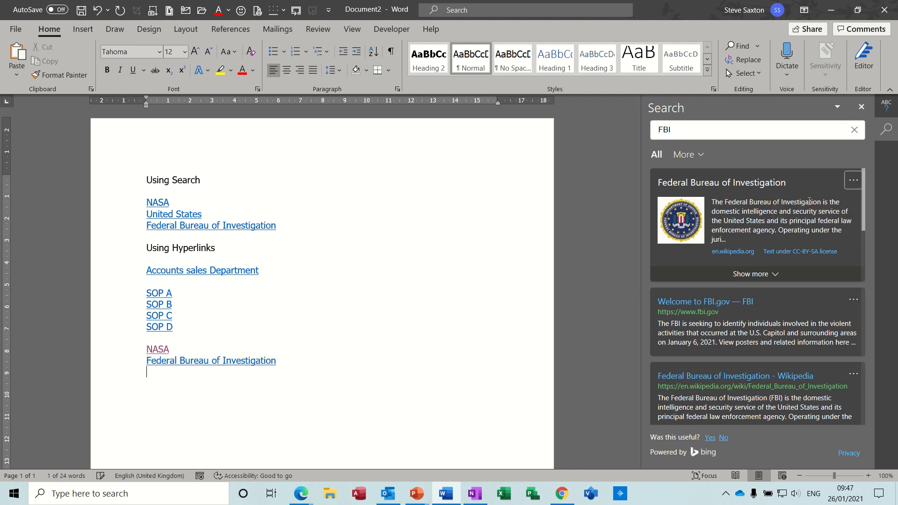
Follow the new Federal Bureau of Investigation link to check its web page and return to Word
ctrl+click(250, 362)
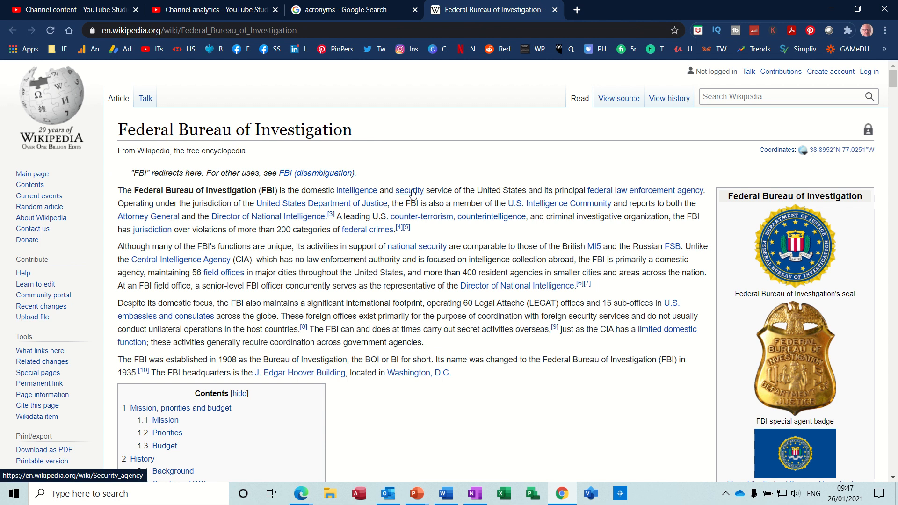
click(446, 494)
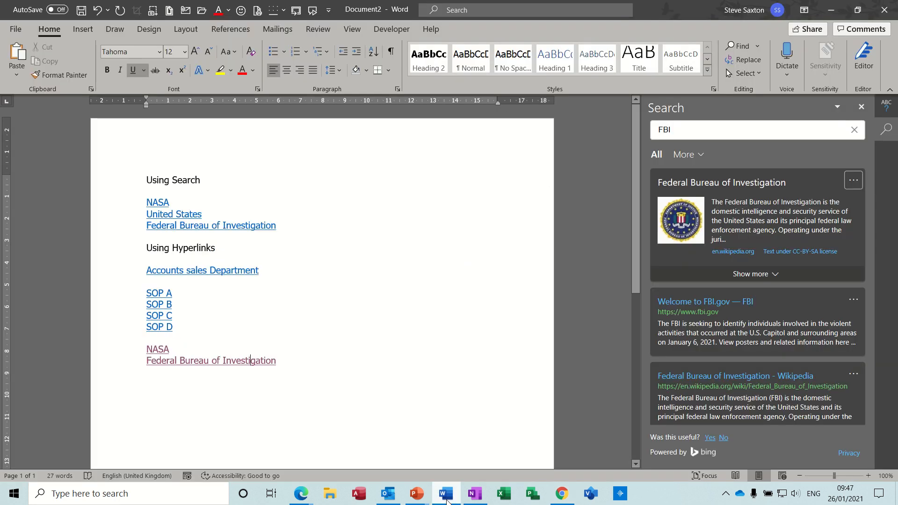
Add a line reading United States below the new Federal Bureau of Investigation link
click(291, 362)
key(Return)
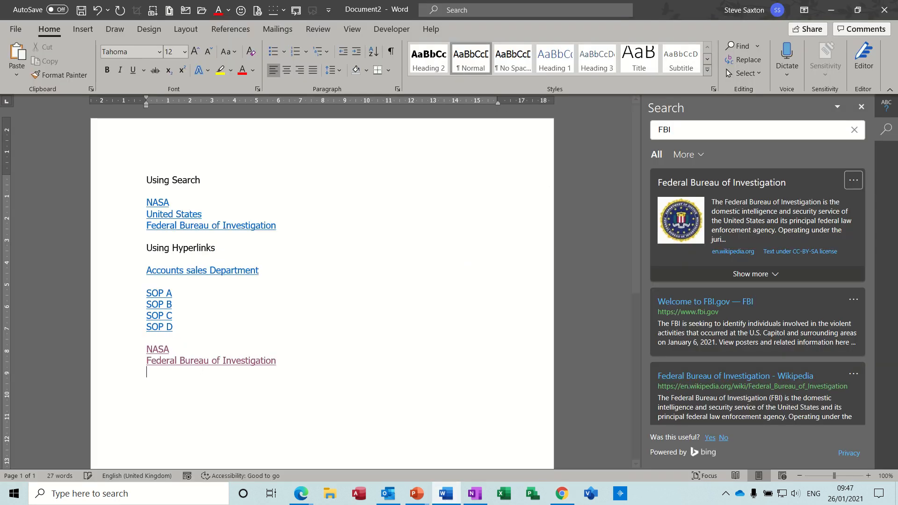
text(Unite)
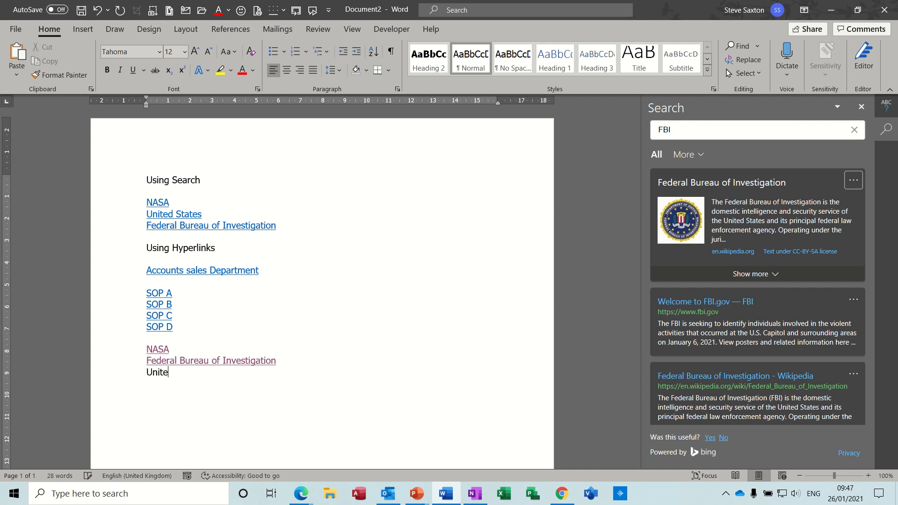
text(d States)
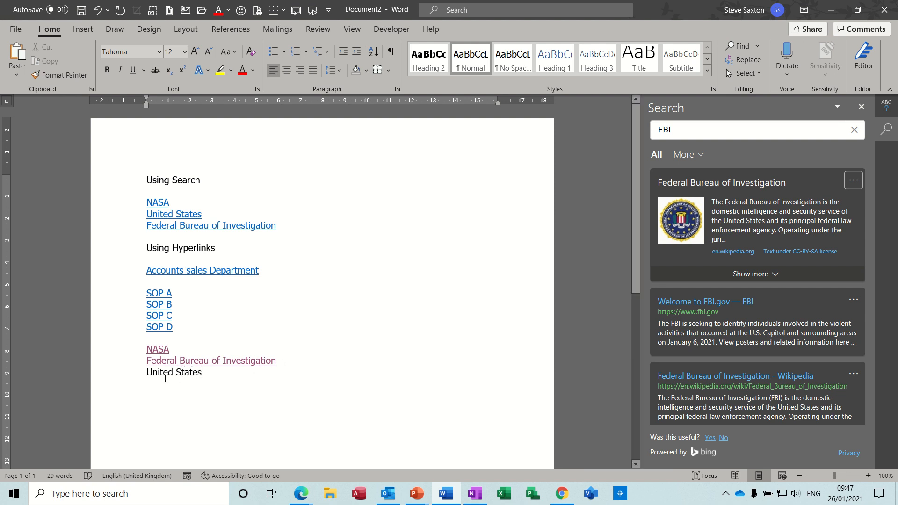
Search for the new United States text and insert the link of the United States result on it
drag(162, 374, 192, 375)
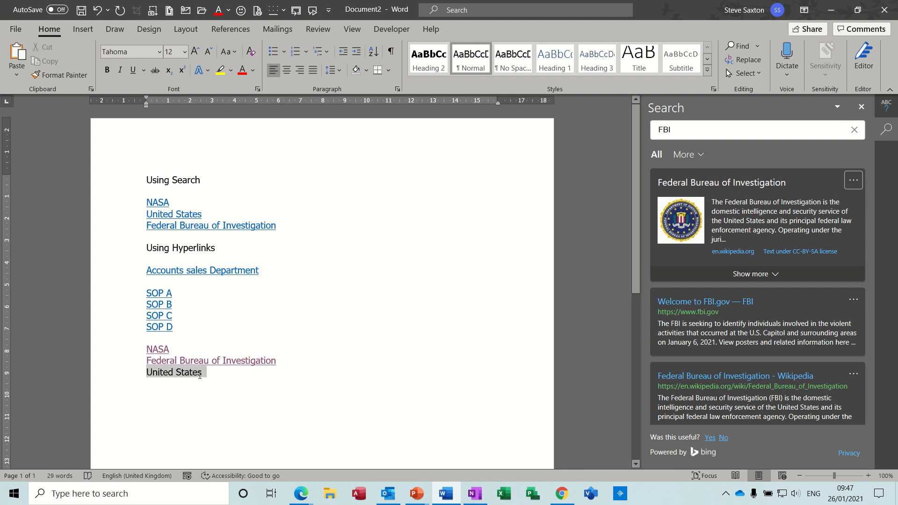
right_click(194, 374)
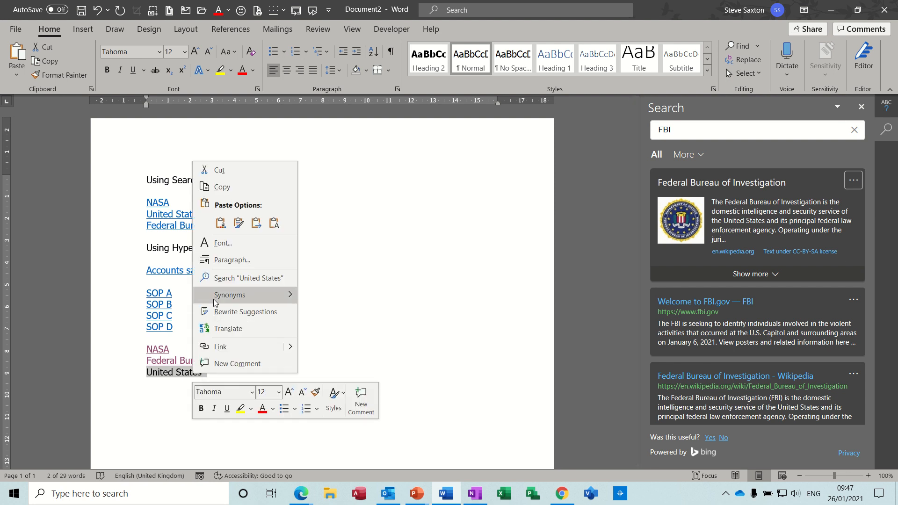
click(218, 278)
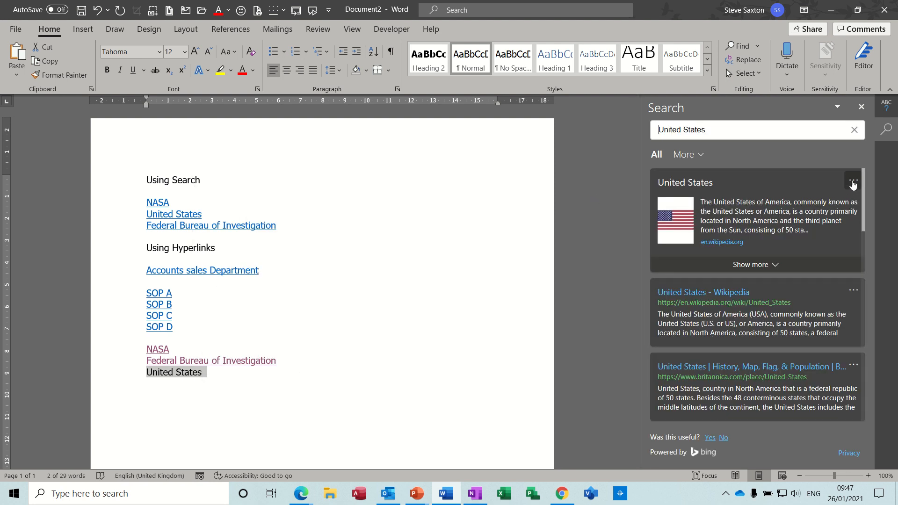
click(853, 185)
click(805, 202)
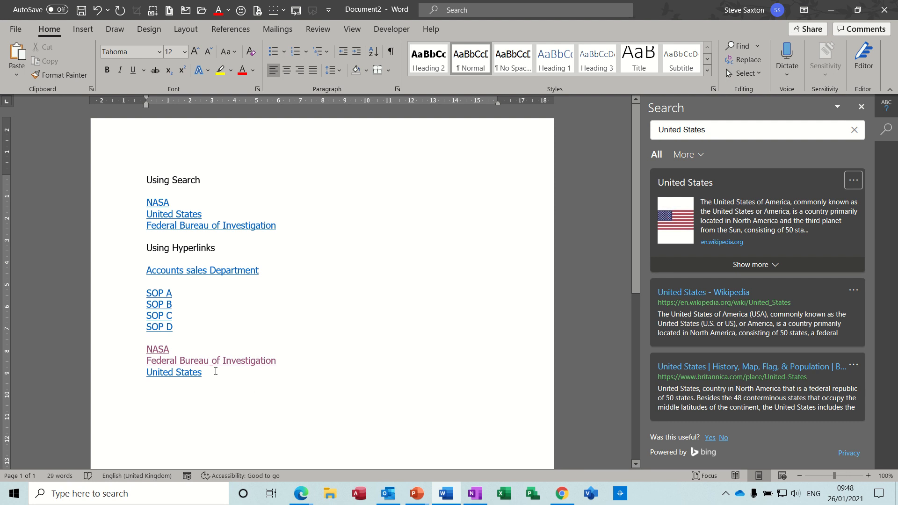
Add a line reading UK and replace it with the link of the United Kingdom - Wikipedia search result
key(Return)
text(UK)
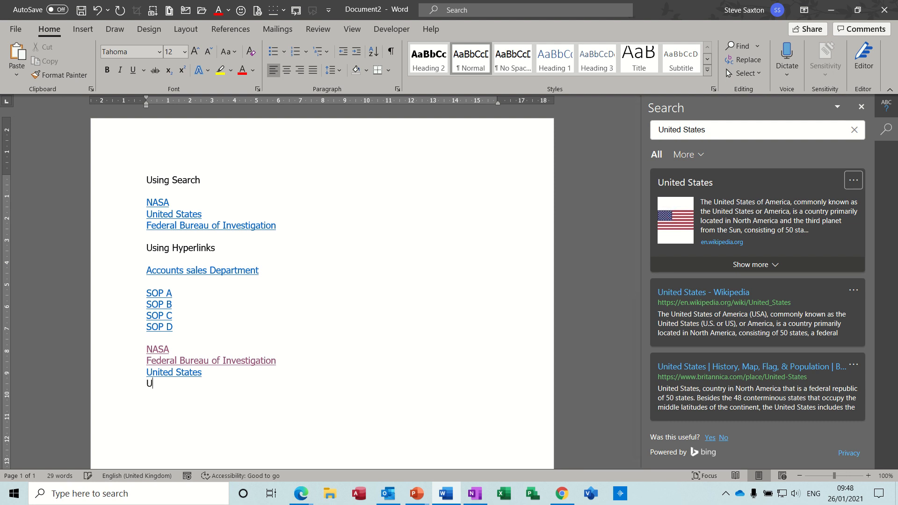
click(125, 386)
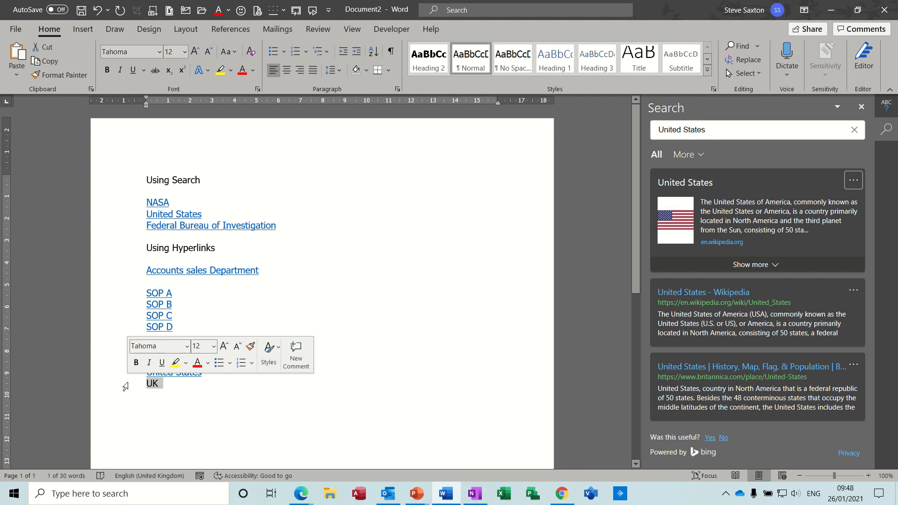
right_click(152, 385)
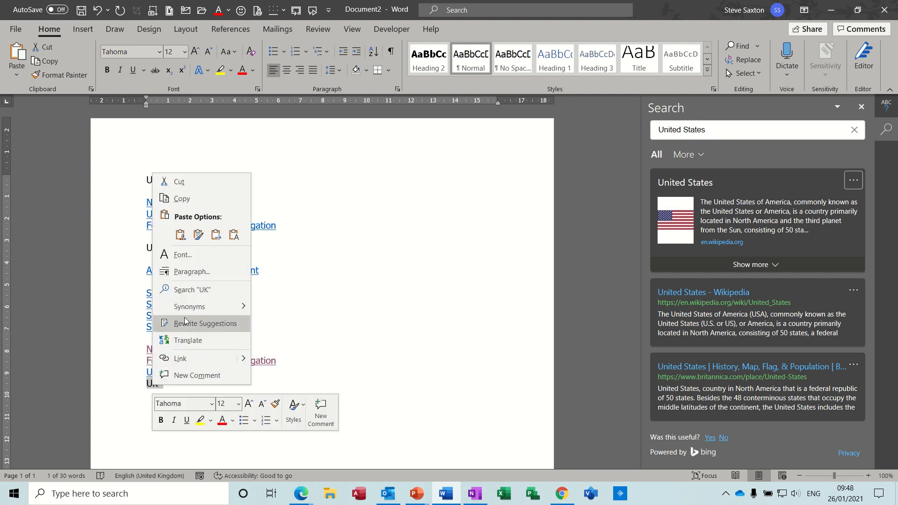
click(208, 292)
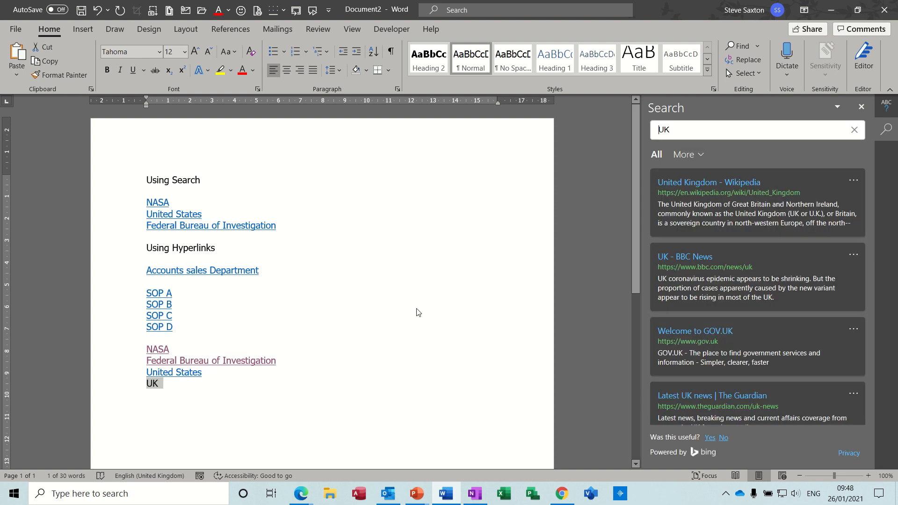
click(853, 181)
click(806, 217)
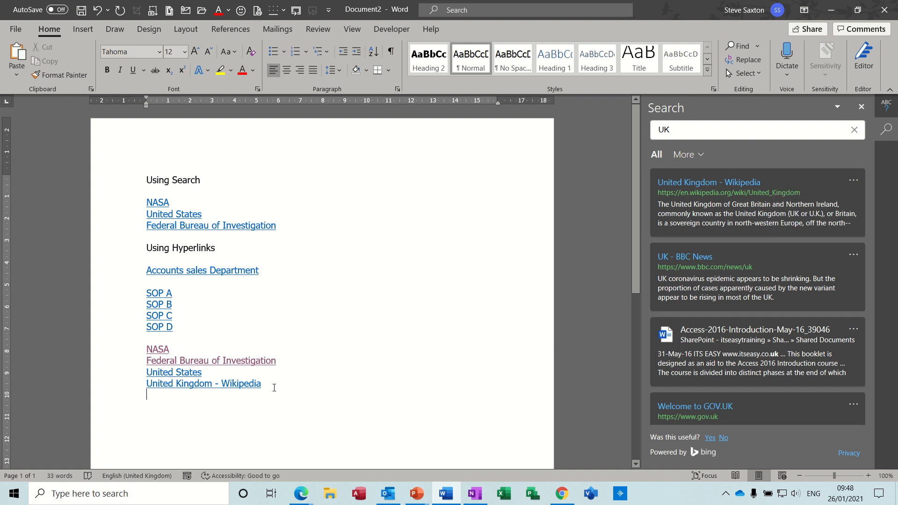
Add the text SOP A below the United Kingdom - Wikipedia link, leaving a blank line between them
click(188, 403)
text(SOP )
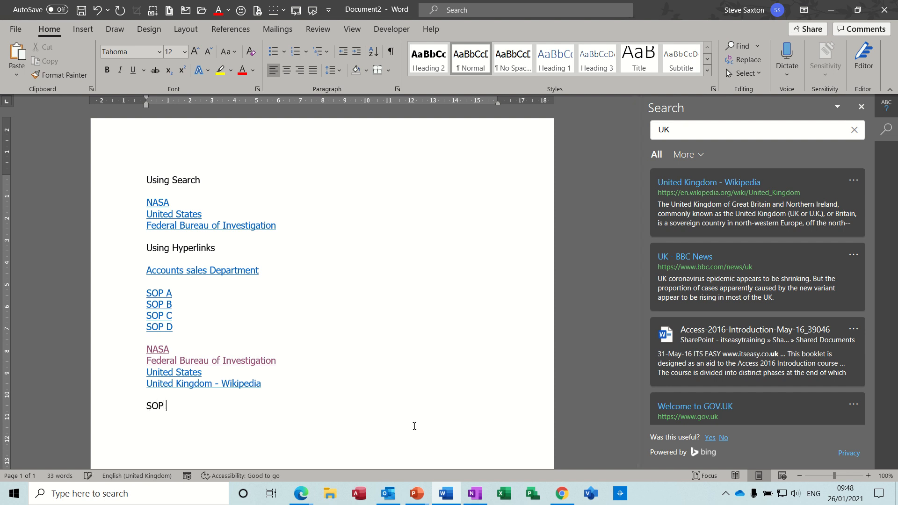
text(A)
key(Return)
Hyperlink the new SOP A text to the file Align 2020.docx in the Examples\Word 2020 folder
click(121, 407)
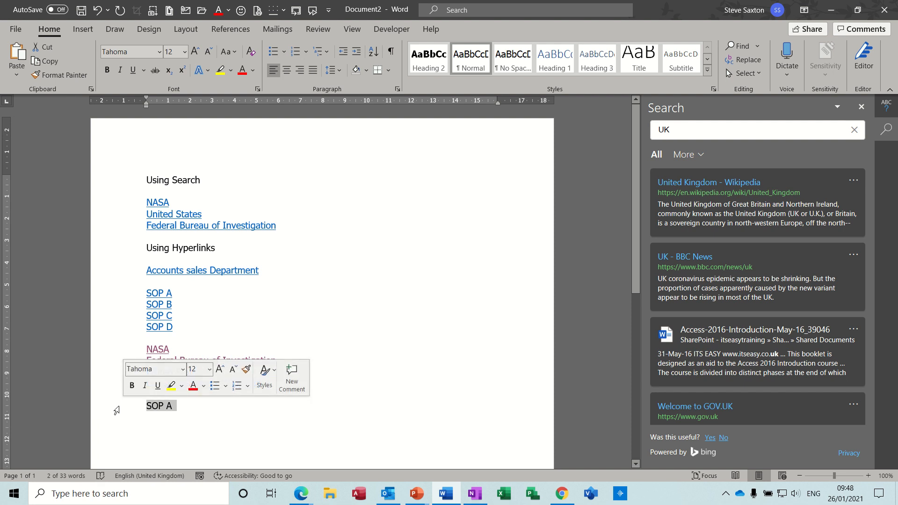
right_click(156, 408)
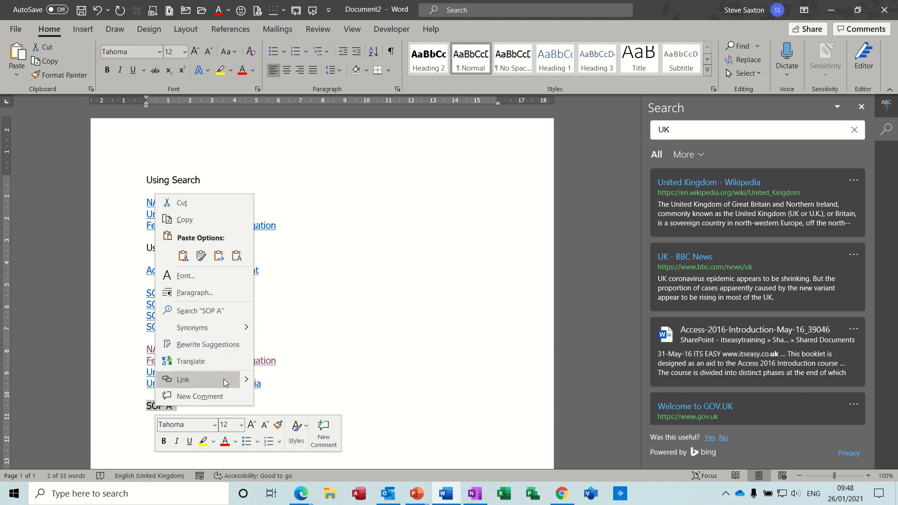
mouse_move(248, 380)
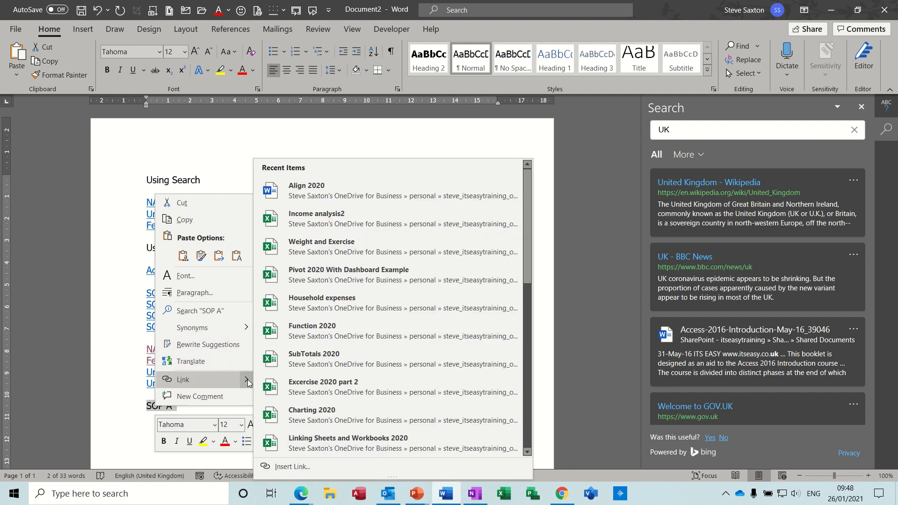
click(187, 381)
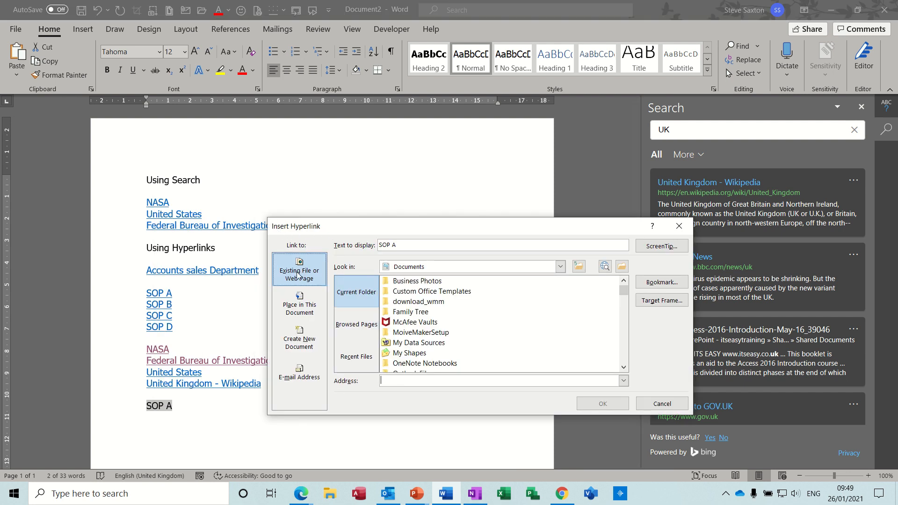
click(622, 267)
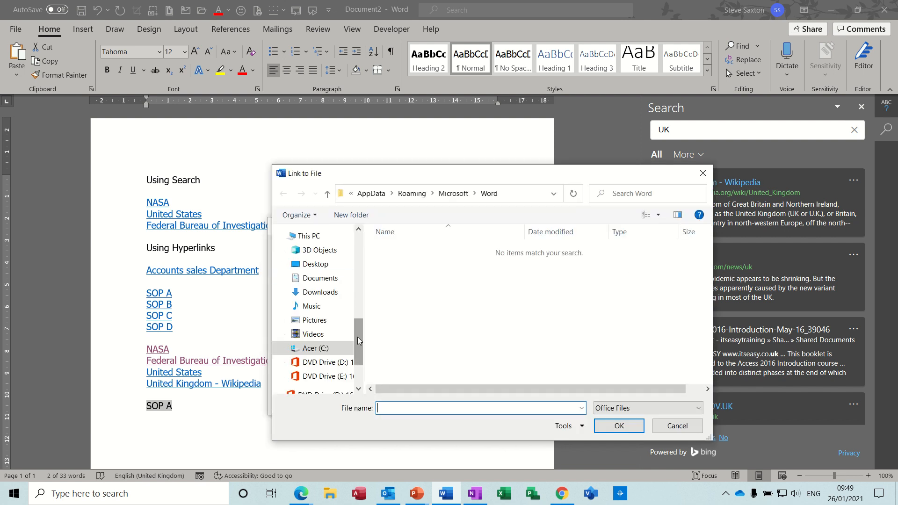
drag(358, 337, 360, 315)
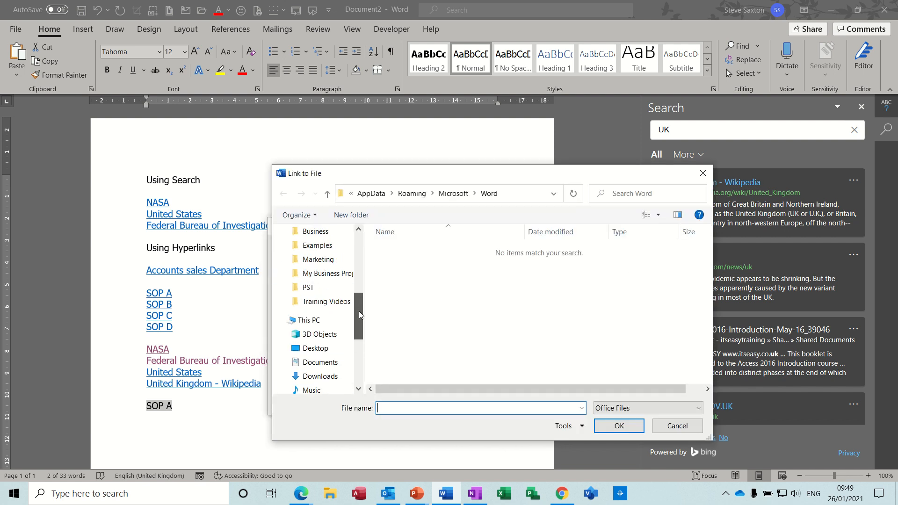
click(322, 246)
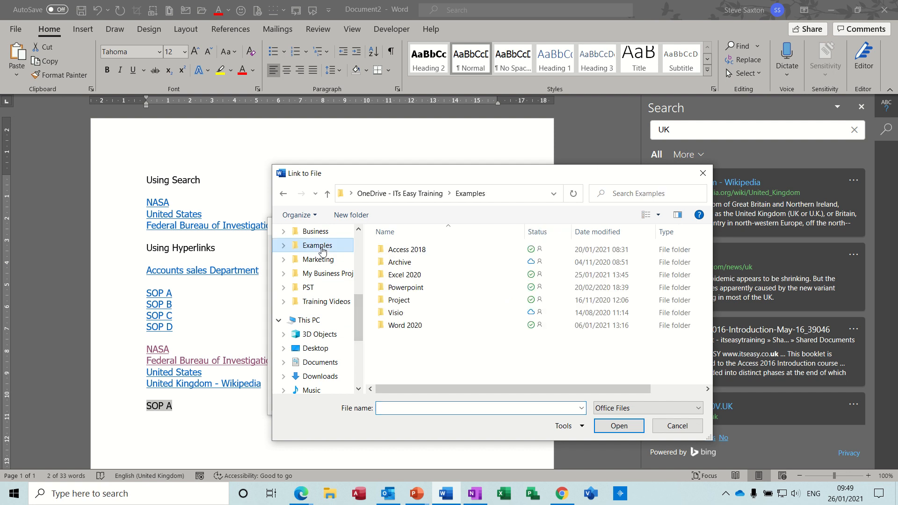
double_click(409, 326)
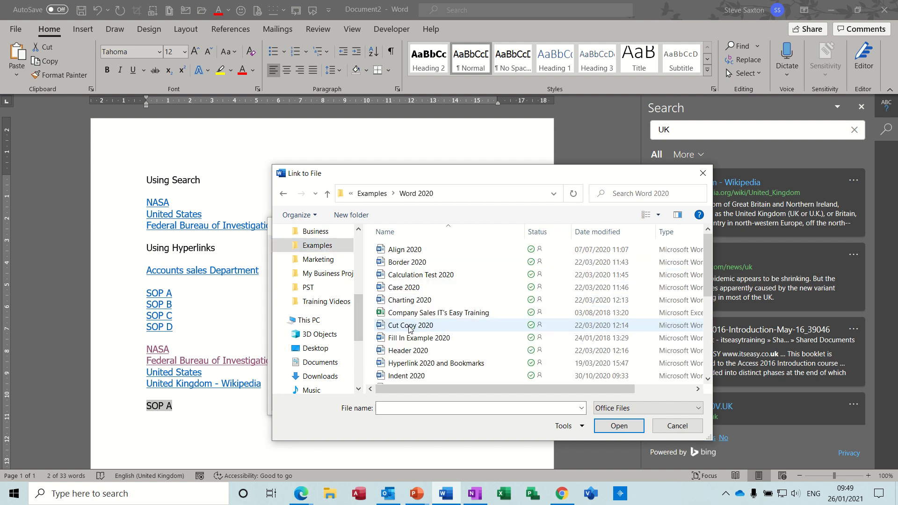
double_click(394, 251)
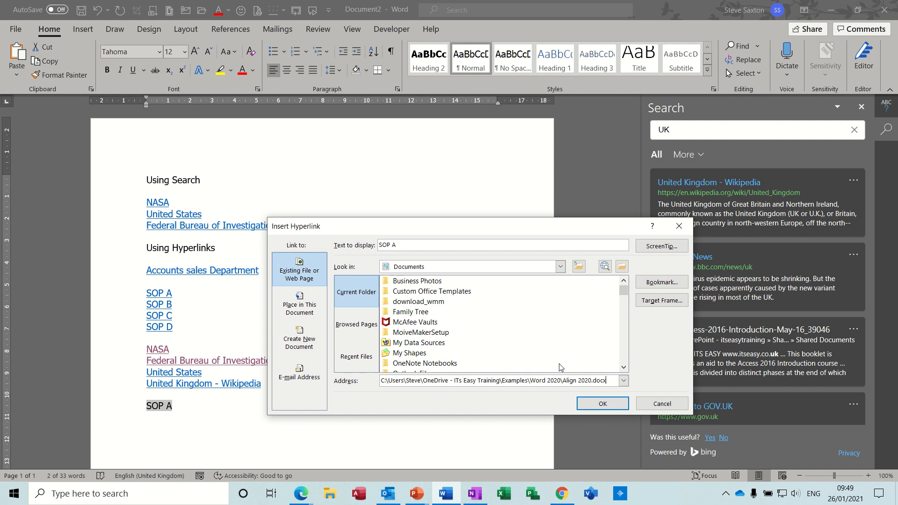
click(602, 403)
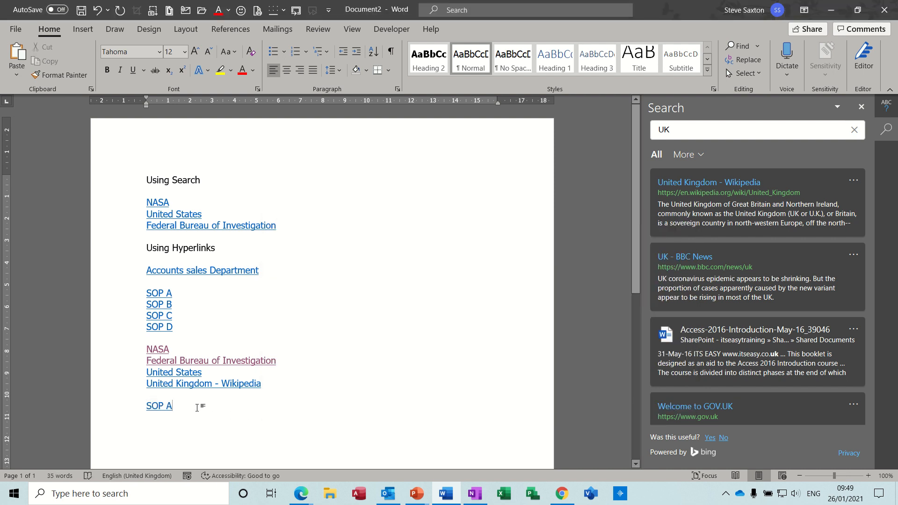
Add a line reading SOP B below the new SOP A link and hyperlink it to Charting 2020.xlsx in Examples\Excel 2020
key(Return)
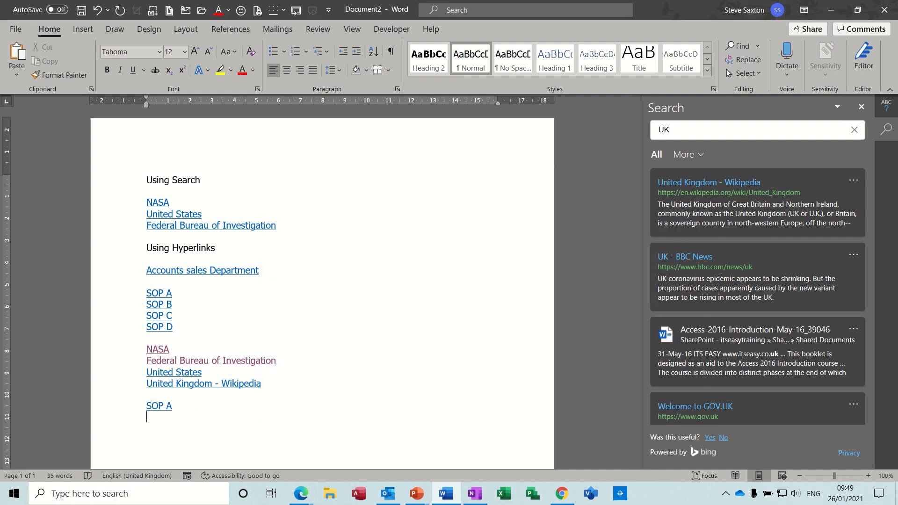
text(SOP B)
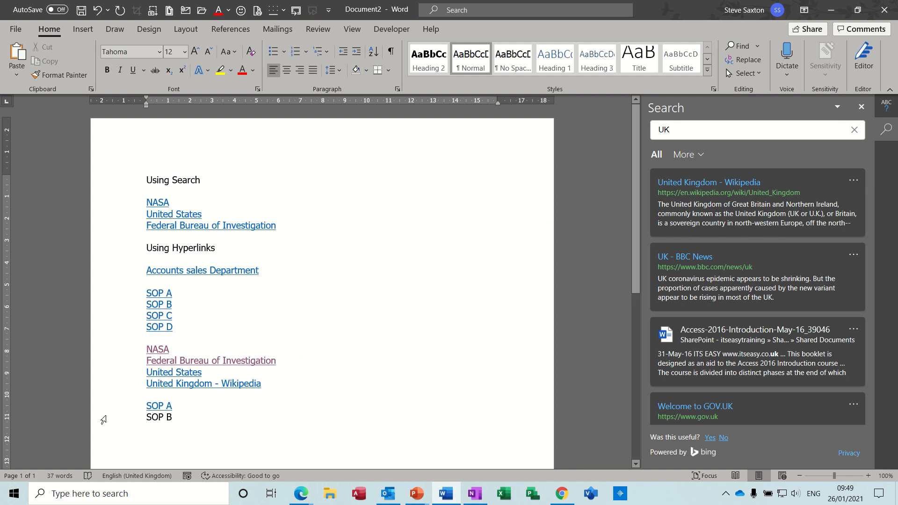
drag(146, 417, 174, 418)
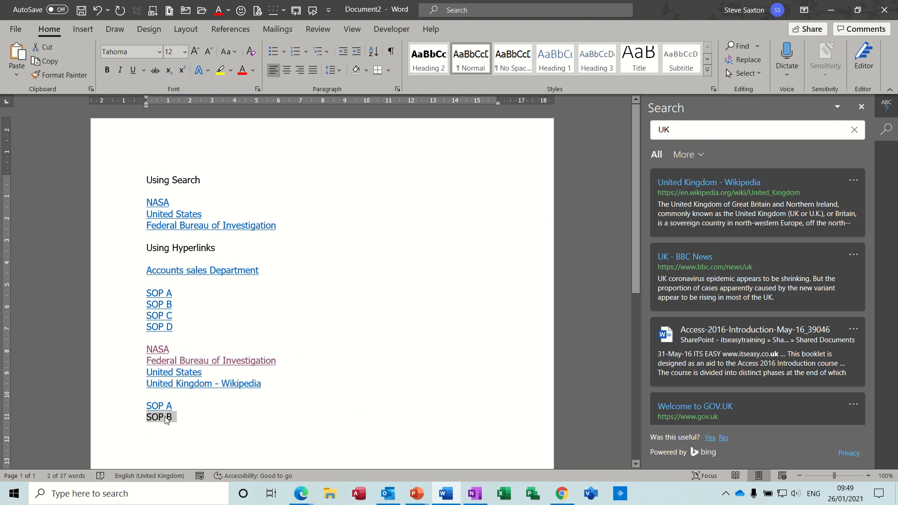
right_click(165, 417)
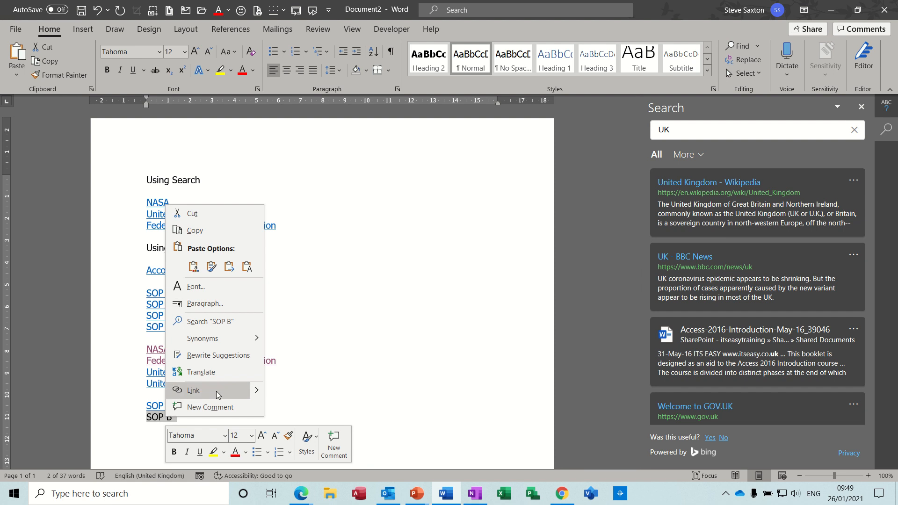
click(229, 391)
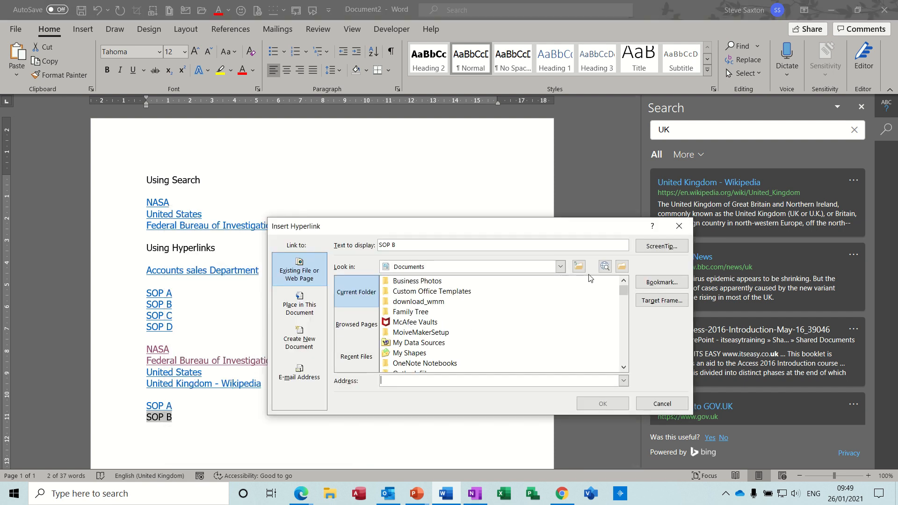
click(622, 266)
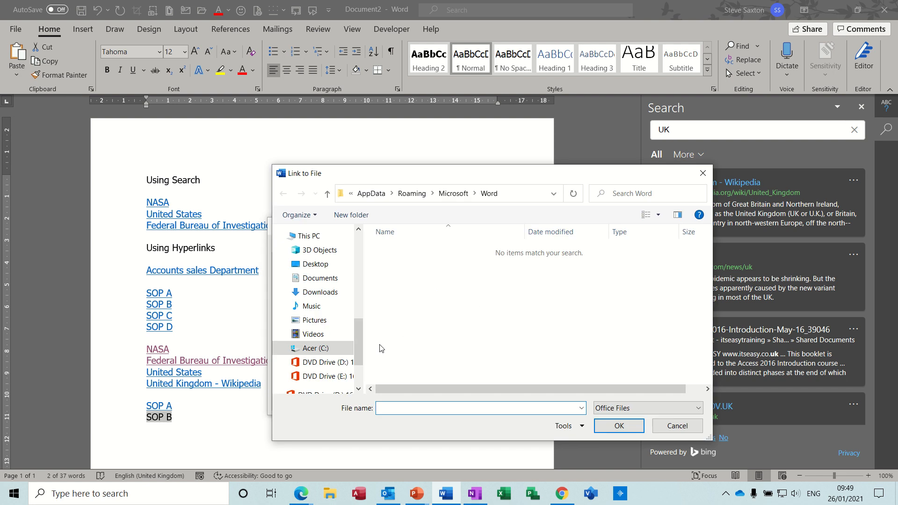
drag(358, 345, 359, 316)
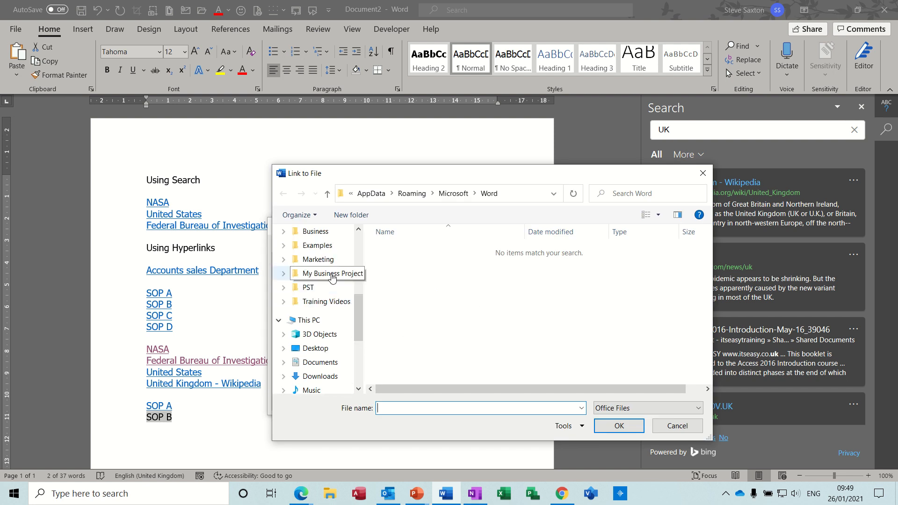
click(317, 246)
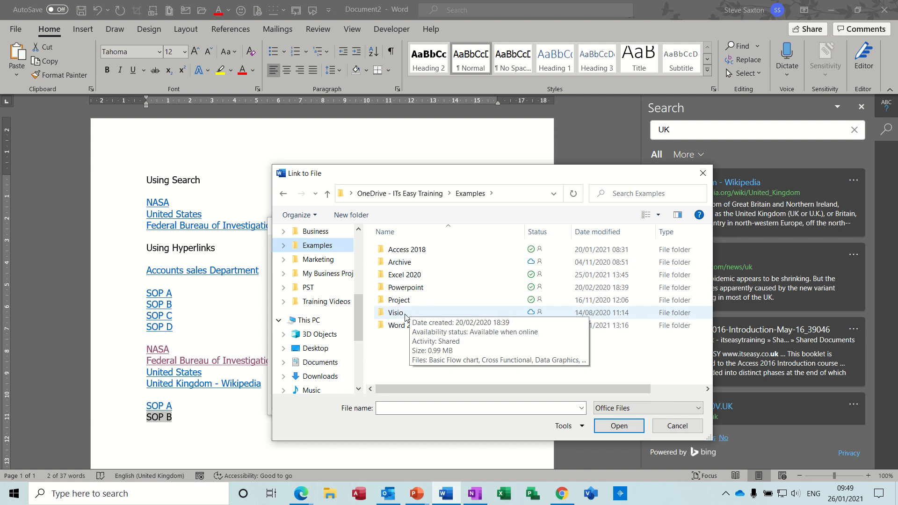
click(406, 276)
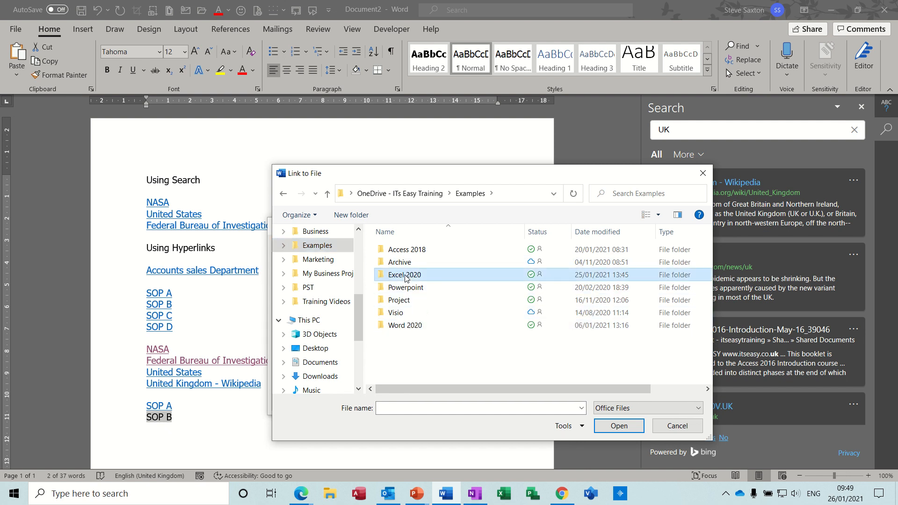
double_click(405, 276)
double_click(406, 263)
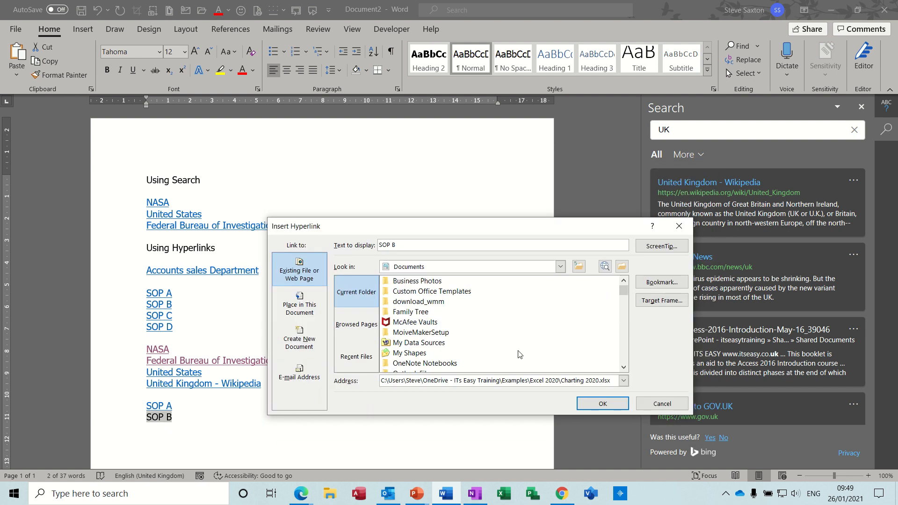
click(602, 404)
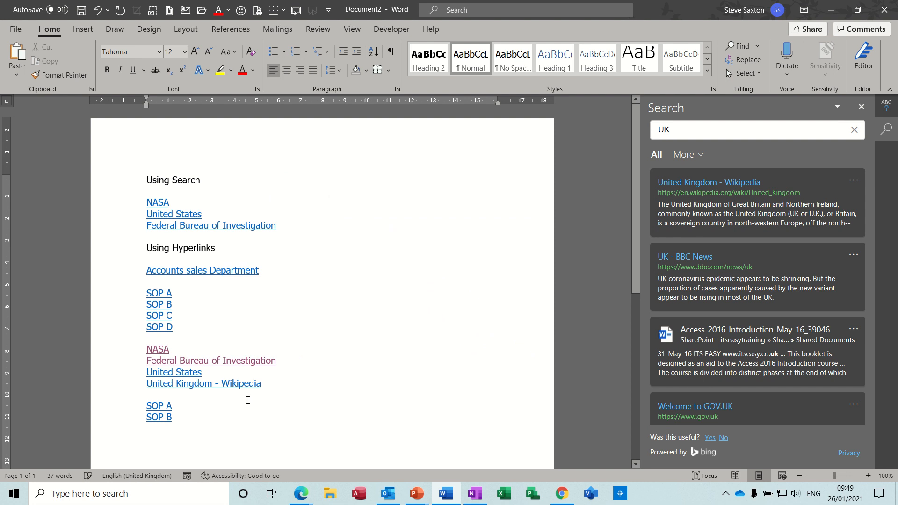
Follow the new SOP A link, accepting the security notice, and close the Align 2020 document it opens
triple_click(160, 418)
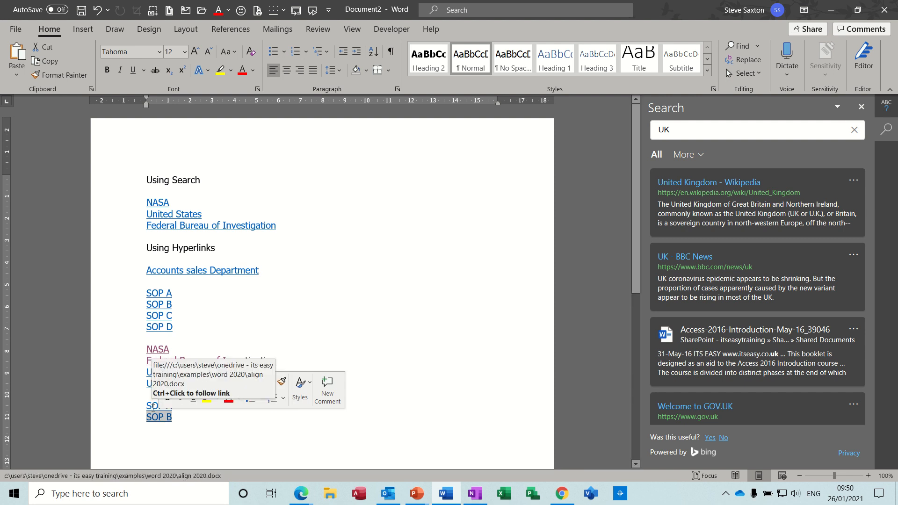
ctrl+click(153, 407)
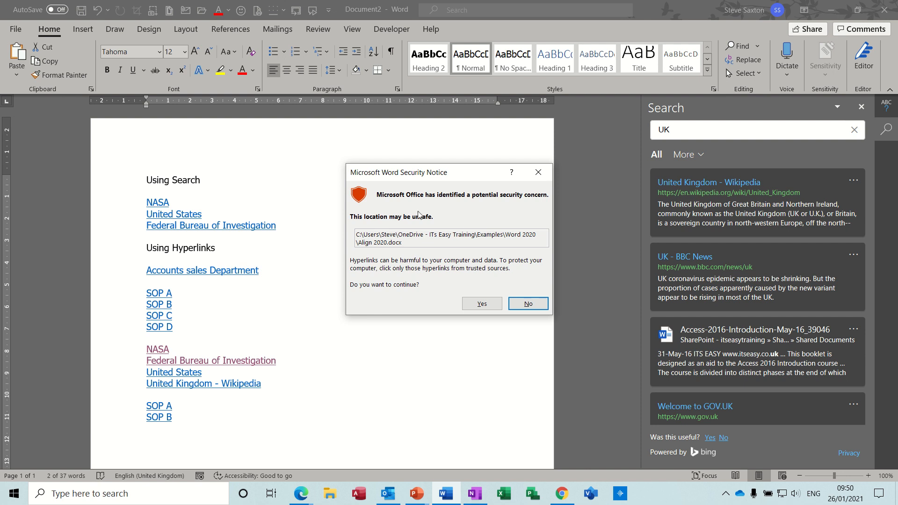
click(481, 303)
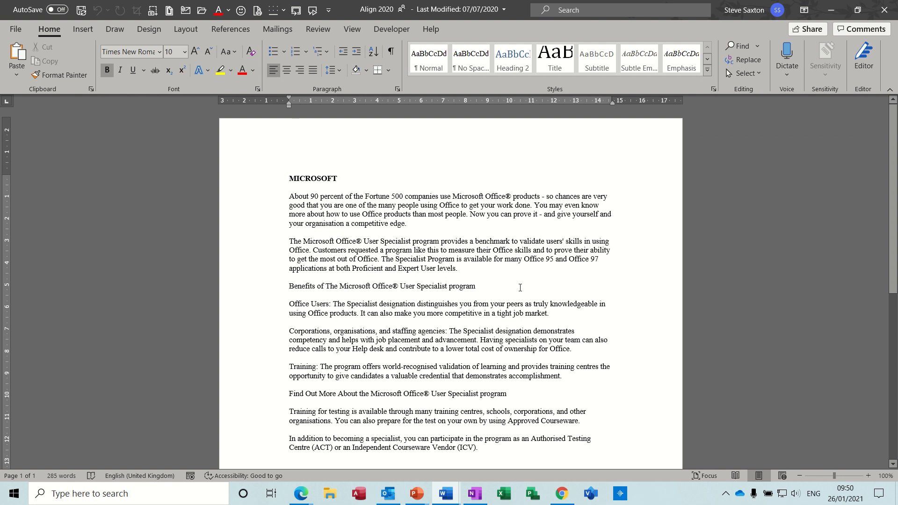
key(ctrl+w)
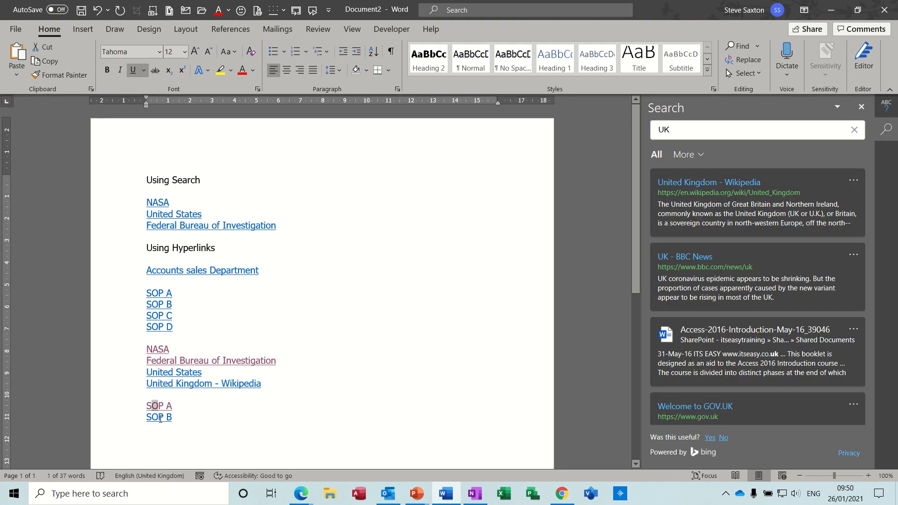
Follow the new SOP B link to open the Charting 2020 workbook, and close it and Excel without saving
ctrl+click(161, 418)
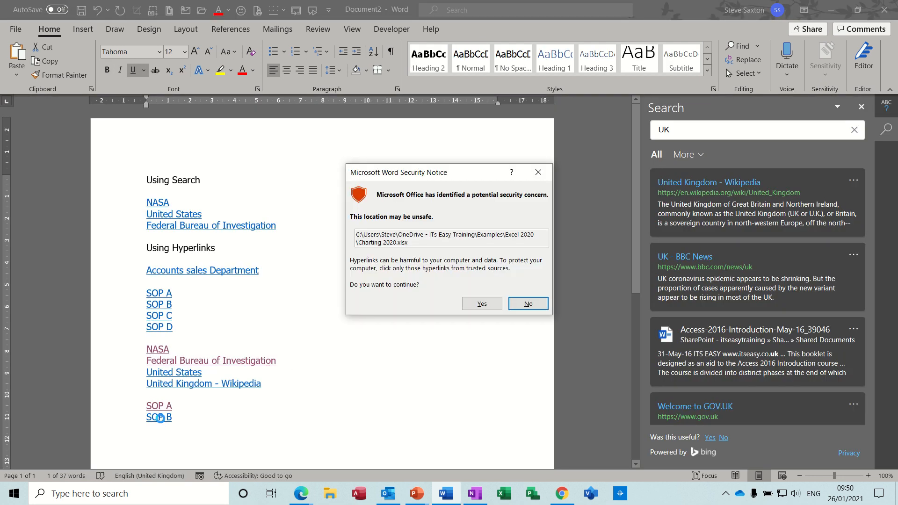
click(486, 308)
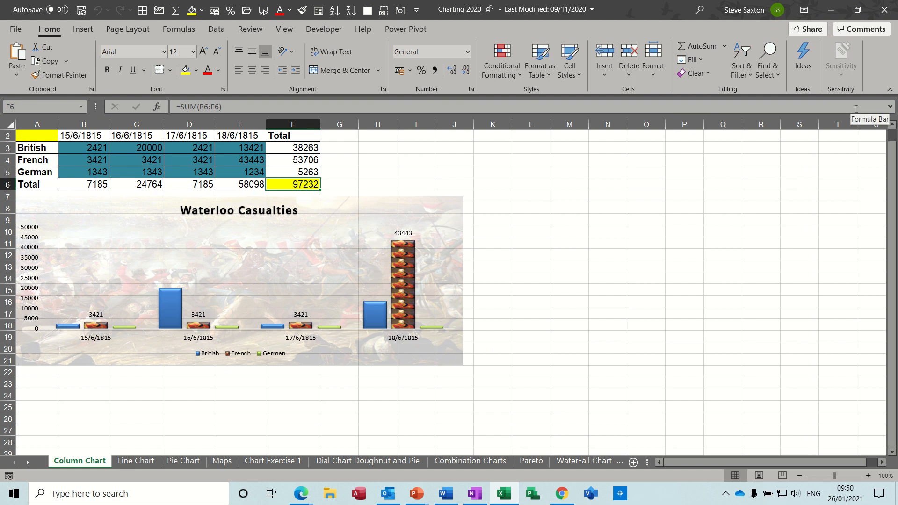
key(alt+F4)
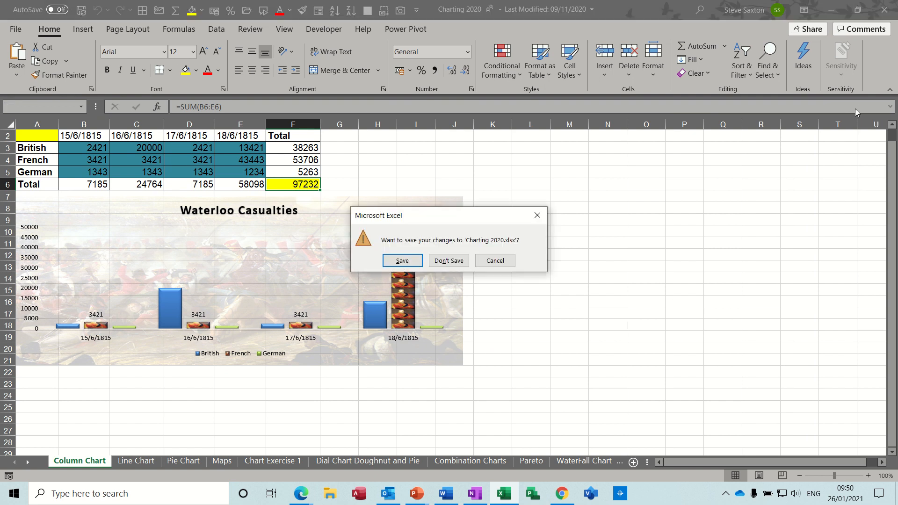
click(455, 260)
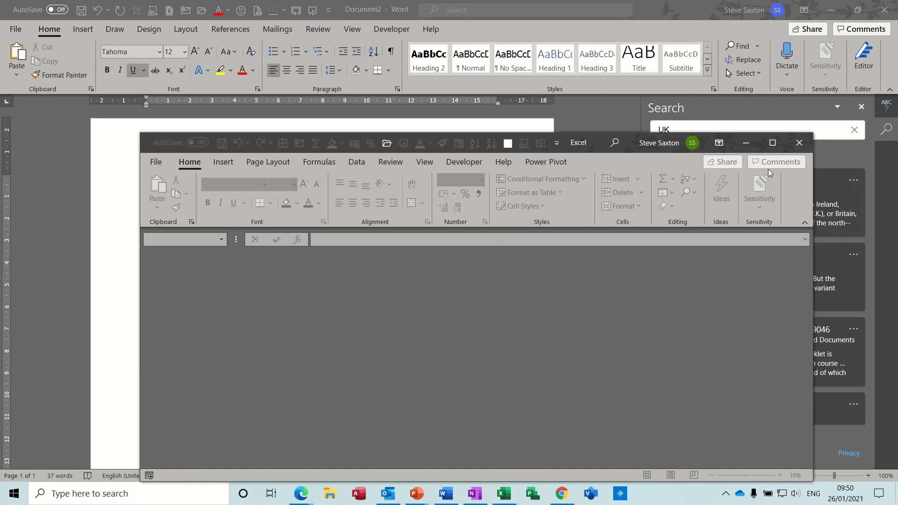
click(799, 143)
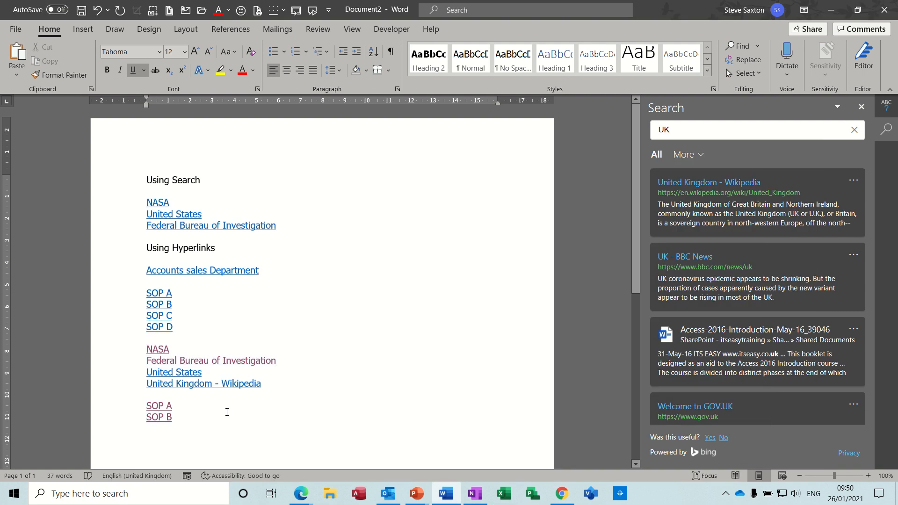
Add a line reading SOP C below the new SOP B link and hyperlink it to the recent file Weight and Exercise
click(208, 417)
key(Return)
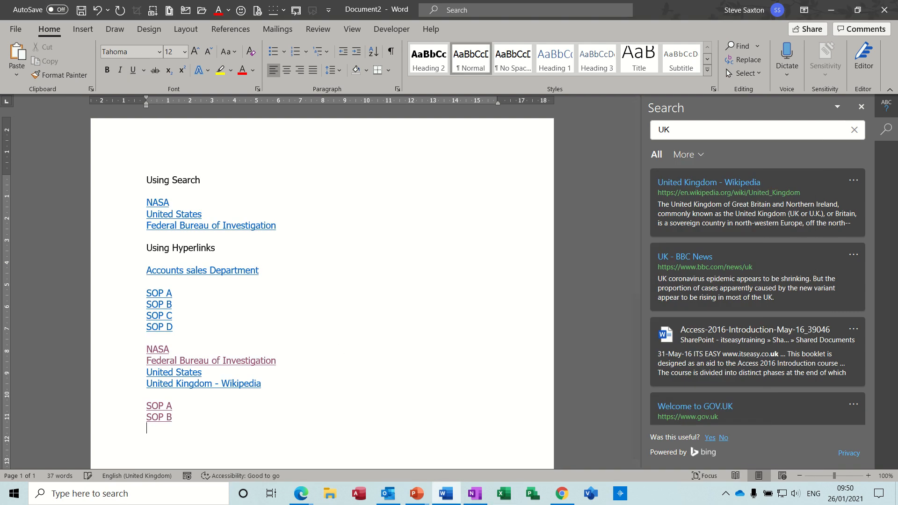
text(SOP C)
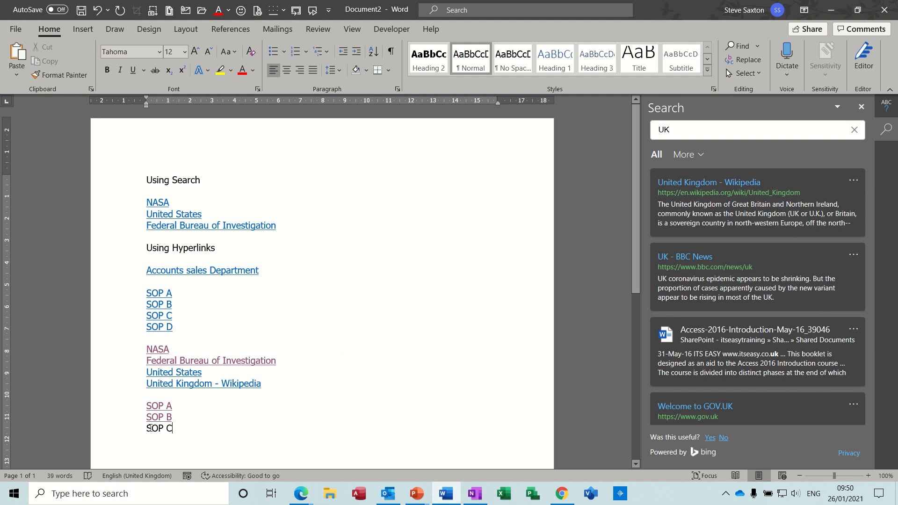
drag(148, 428, 176, 428)
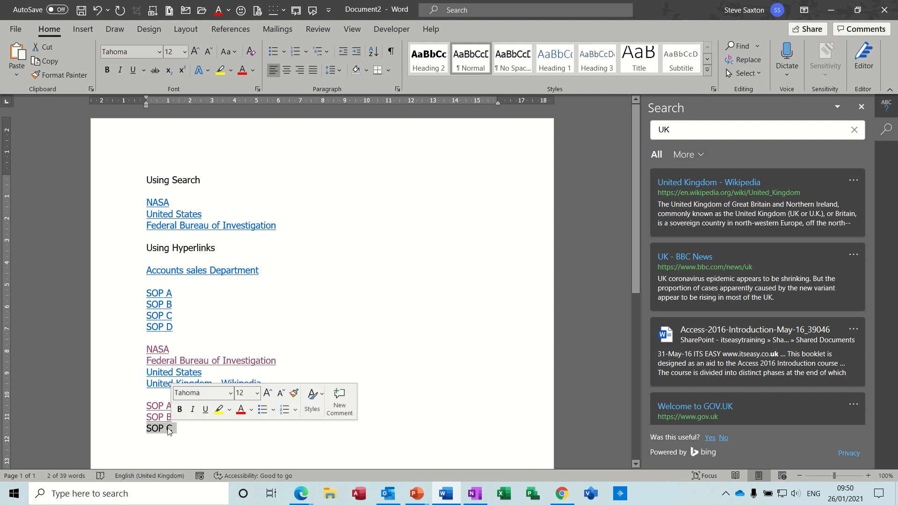
right_click(169, 430)
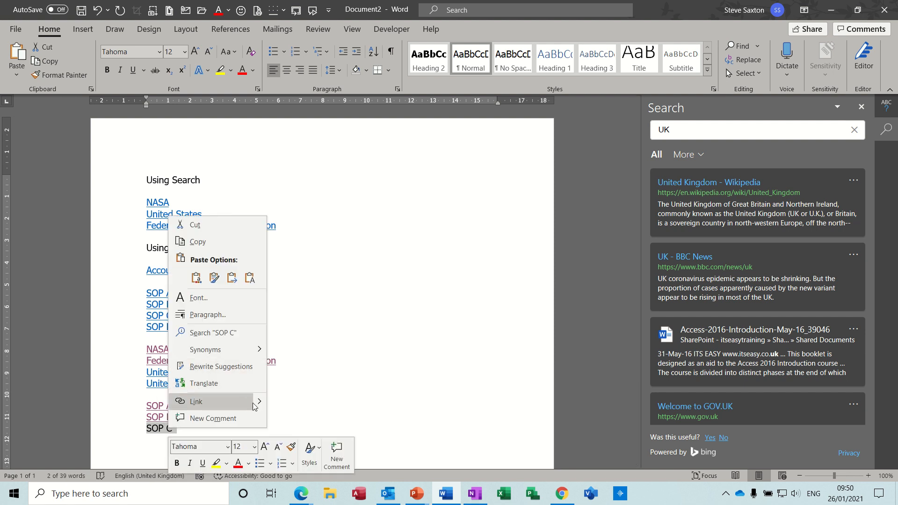
mouse_move(259, 404)
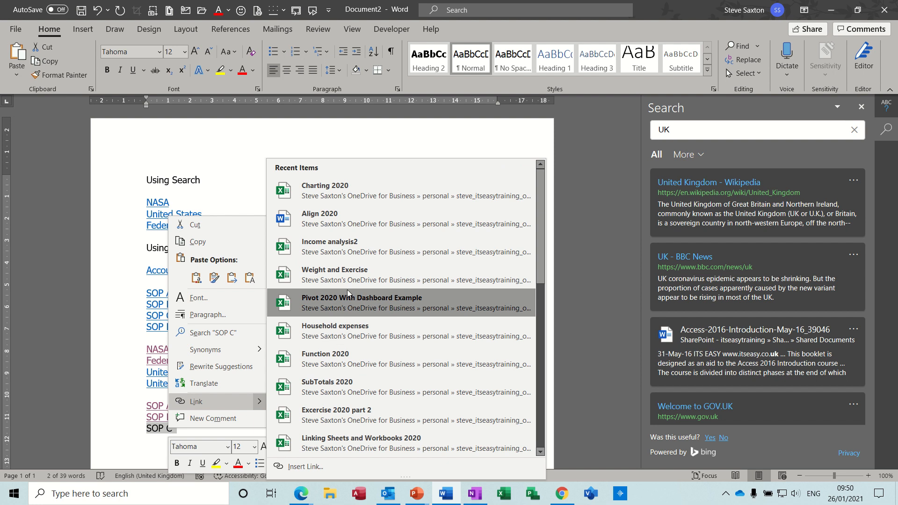
click(356, 274)
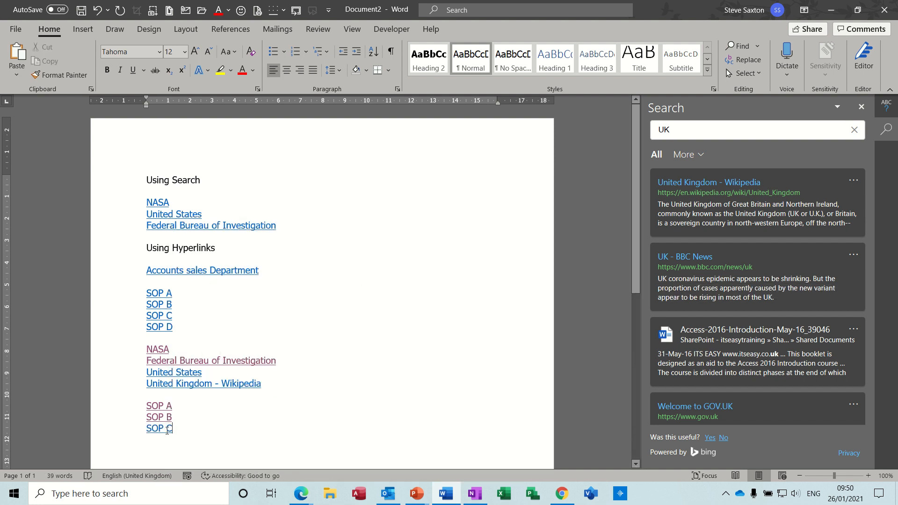
Follow the new SOP C link to view the Weight and Exercise workbook in the browser, and return to the Word document
triple_click(162, 429)
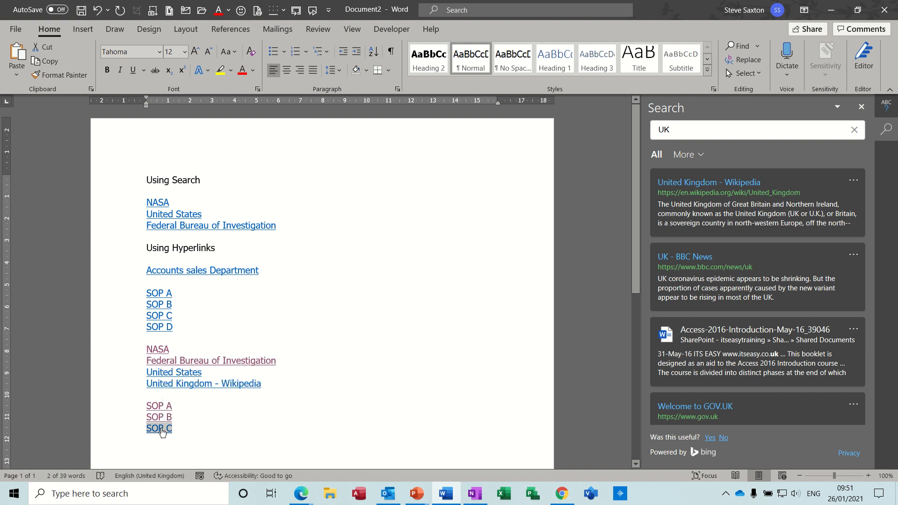
ctrl+click(161, 429)
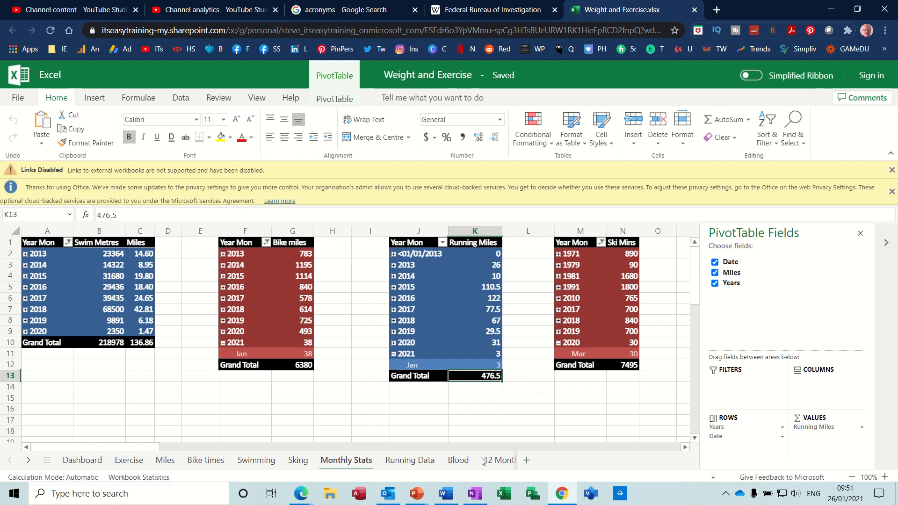
click(449, 498)
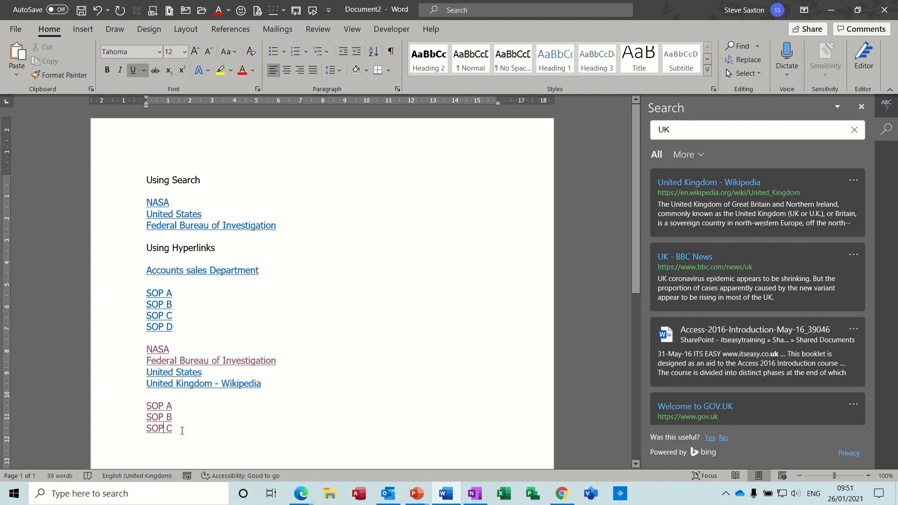
click(182, 431)
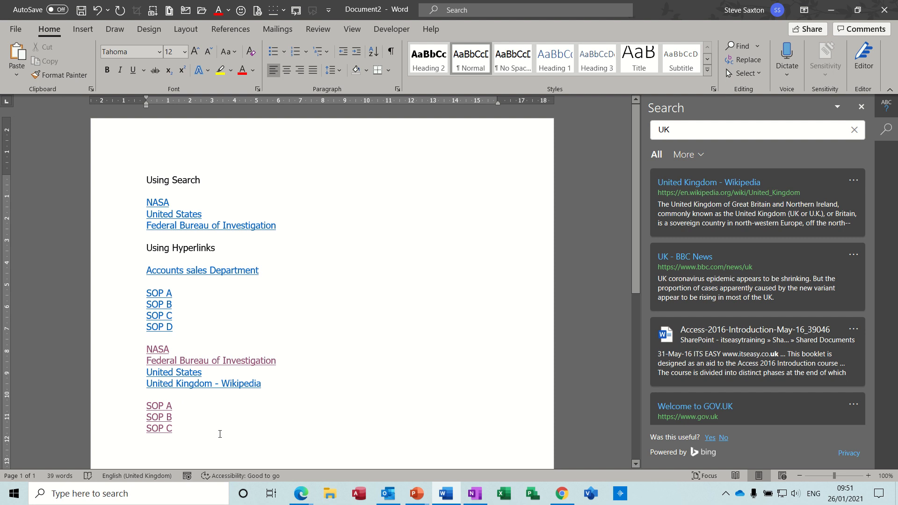